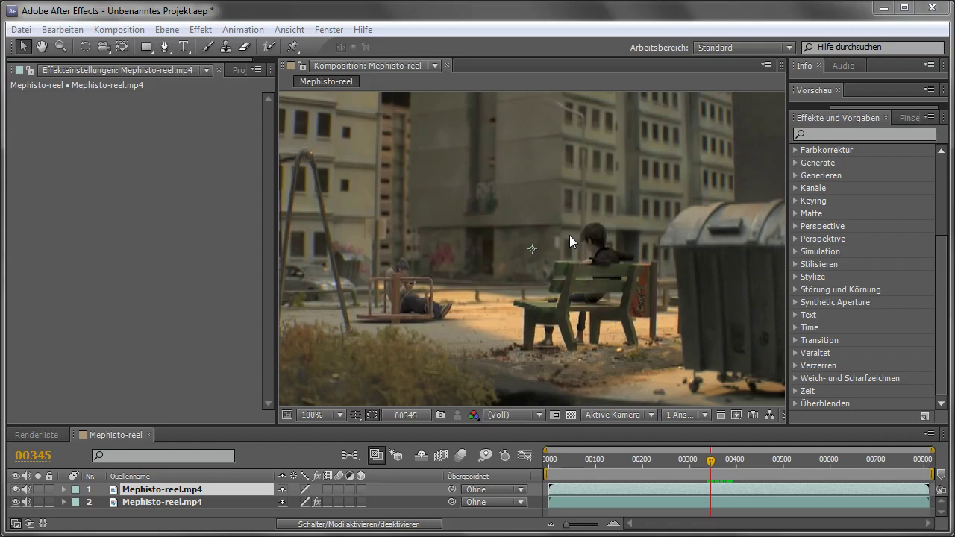
# Search 'cc' in Effects & Presets and apply CC Snow to the top Mephisto-reel.mp4 layer, previewing nearby frames.
pyautogui.click(820, 134)
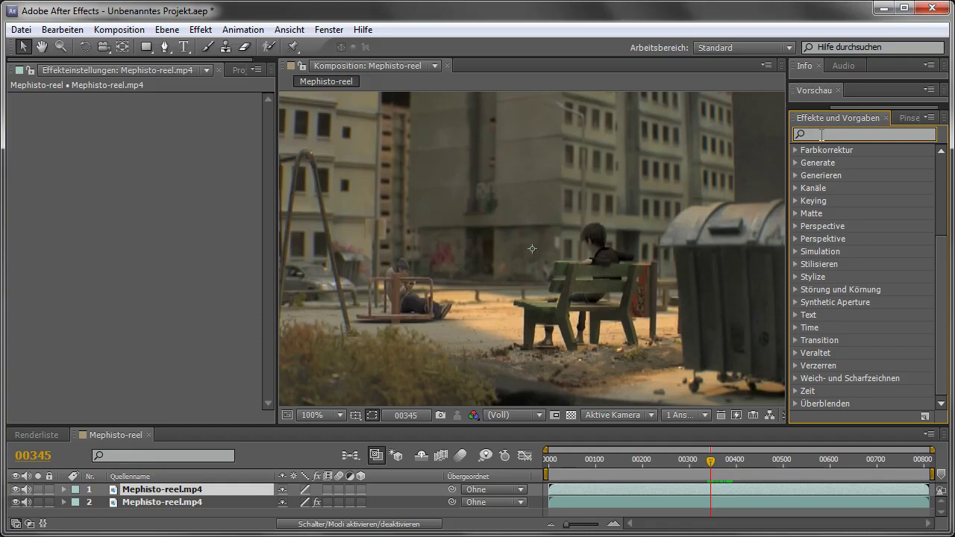
pyautogui.write('cc')
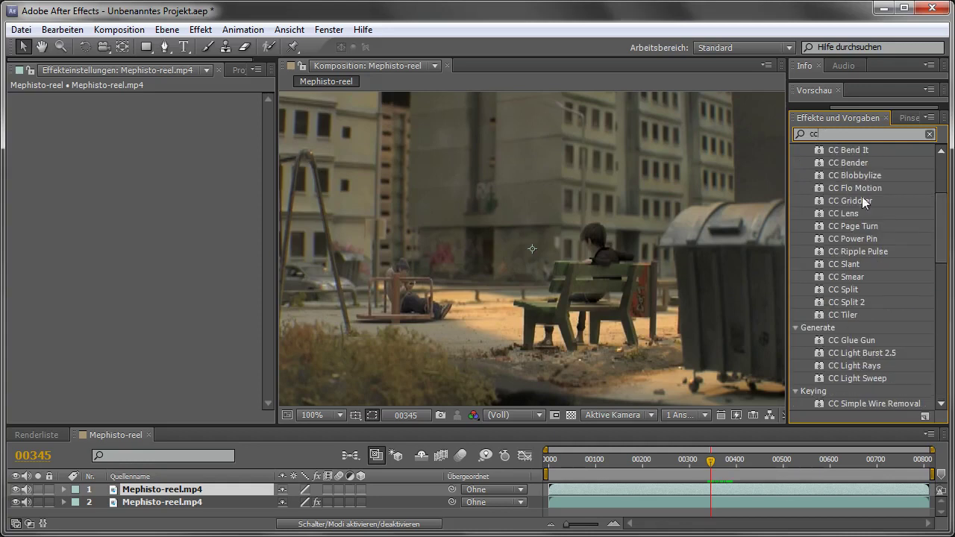
pyautogui.moveTo(946, 232)
pyautogui.mouseDown()
pyautogui.moveTo(945, 199)
pyautogui.moveTo(945, 324)
pyautogui.moveTo(953, 312)
pyautogui.mouseUp()
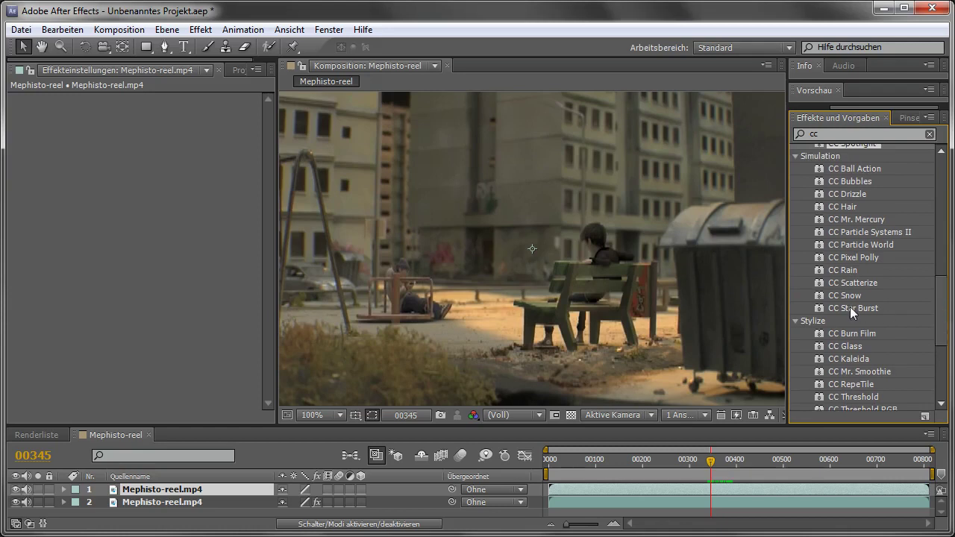
pyautogui.moveTo(821, 296); pyautogui.dragTo(591, 282)
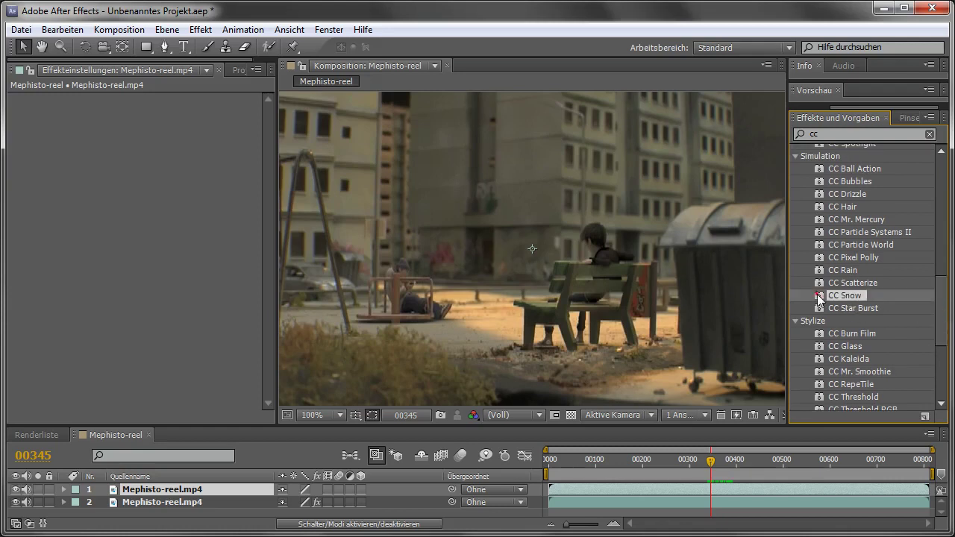
pyautogui.moveTo(714, 461); pyautogui.dragTo(694, 462)
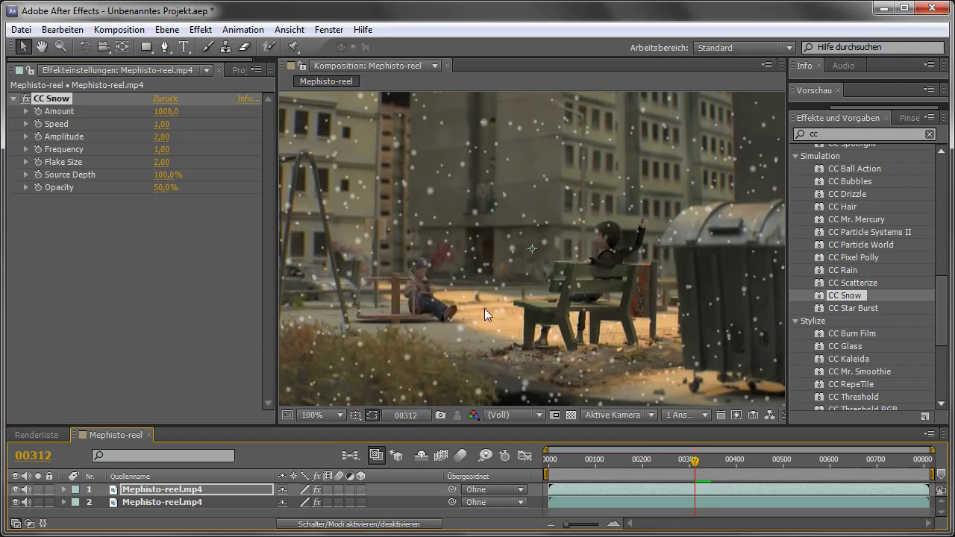
# Replace CC Snow with CC Rain on the footage layer and preview the rain.
pyautogui.click(60, 100)
pyautogui.press('Delete')
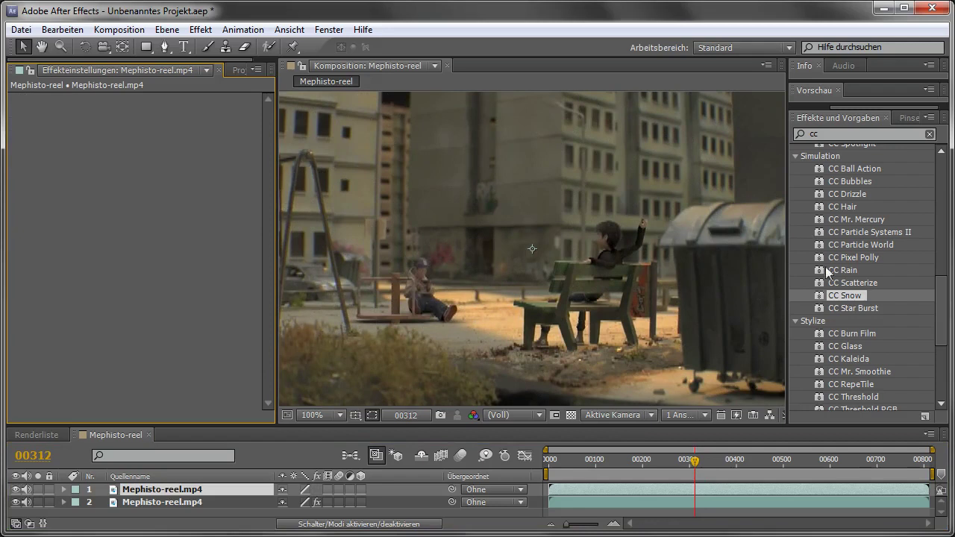
pyautogui.doubleClick(819, 270)
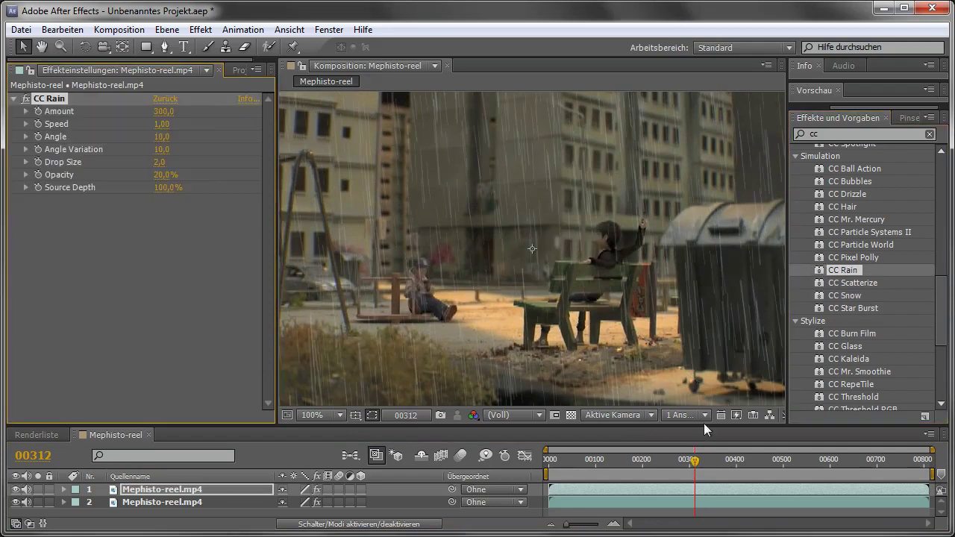
pyautogui.moveTo(696, 462); pyautogui.dragTo(693, 463)
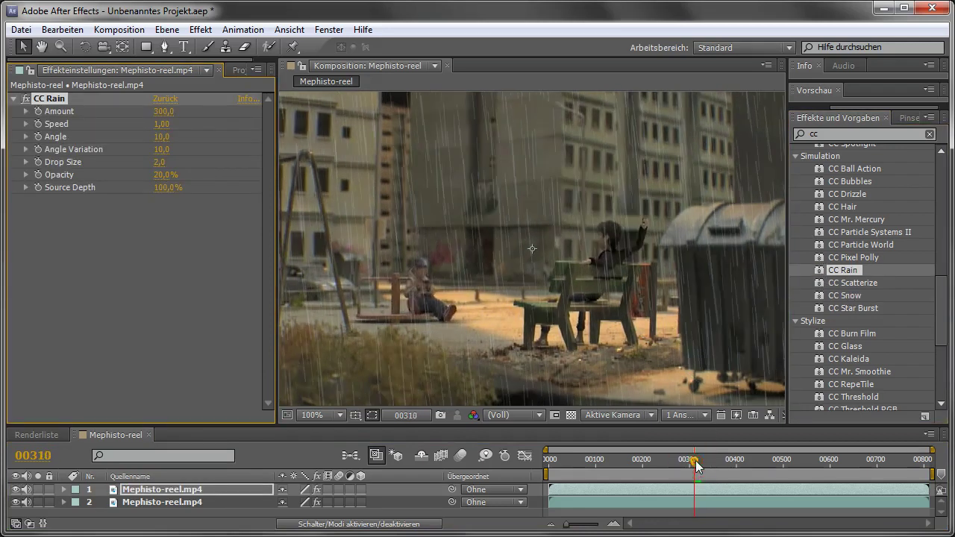
# Increase CC Rain's Speed and Drop Size, then delete the CC Rain effect.
pyautogui.moveTo(161, 124)
pyautogui.mouseDown()
pyautogui.moveTo(181, 110)
pyautogui.moveTo(169, 112)
pyautogui.mouseUp()
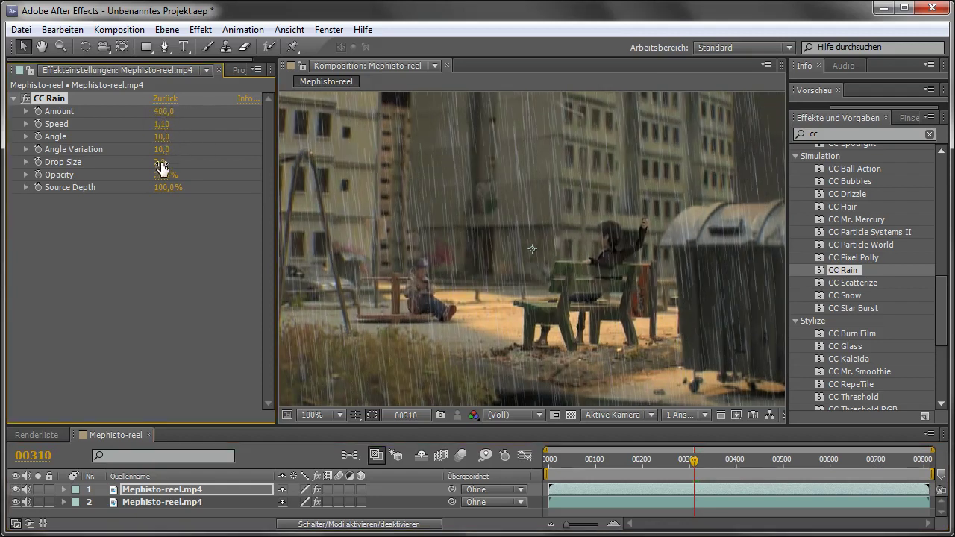
pyautogui.moveTo(158, 163); pyautogui.dragTo(273, 164)
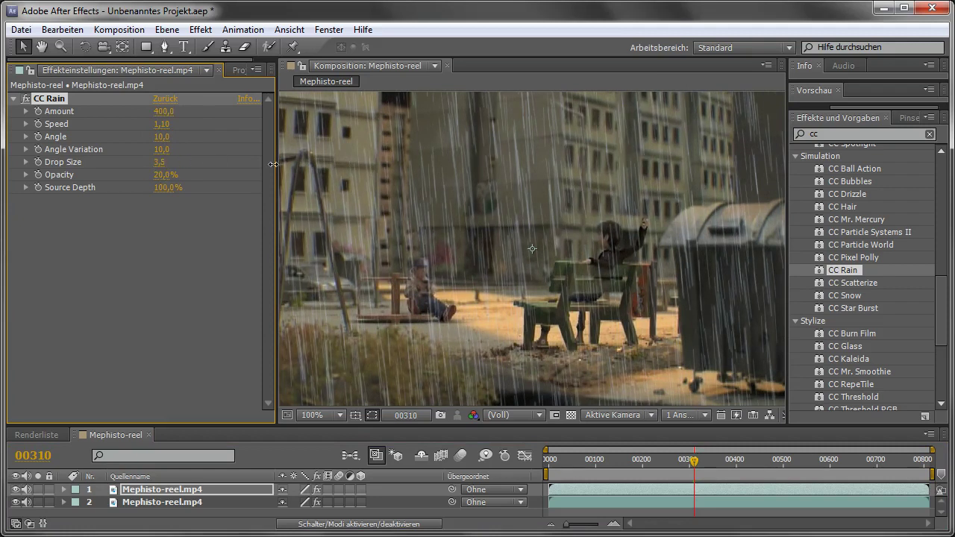
pyautogui.click(690, 463)
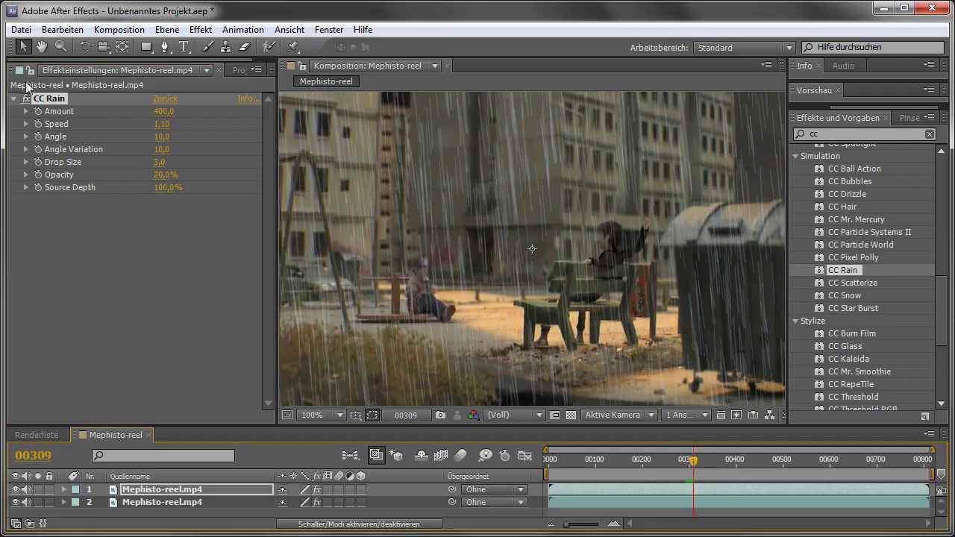
pyautogui.click(46, 100)
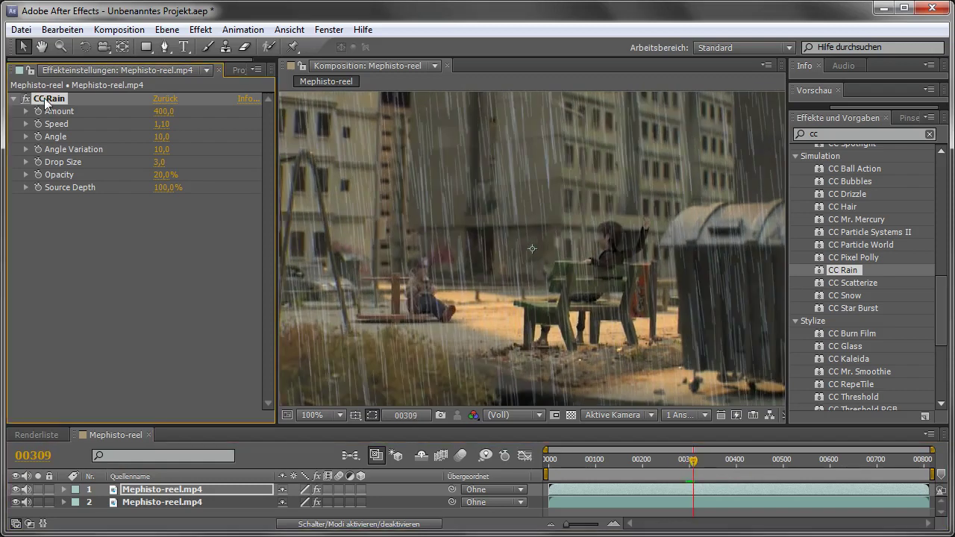
pyautogui.press('Delete')
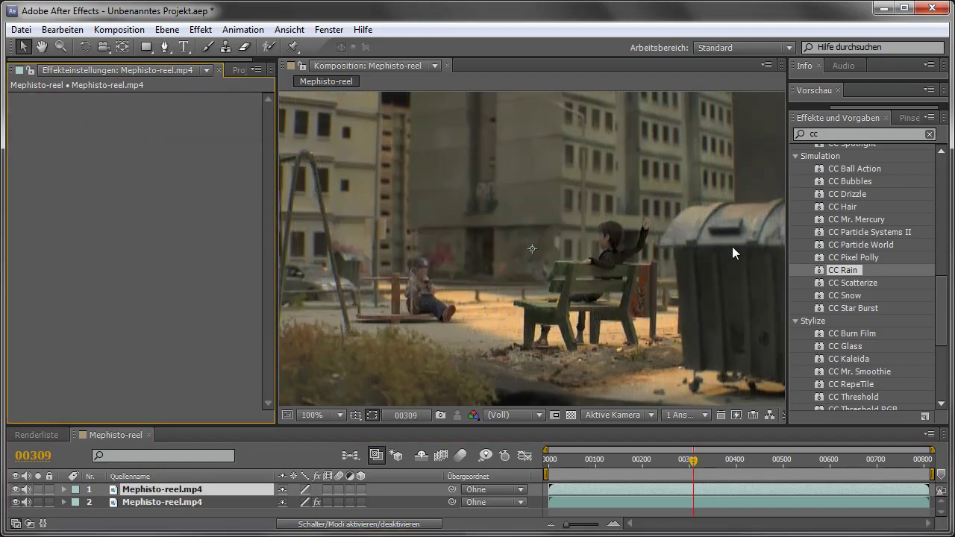
# Apply CC Star Burst to the footage in the viewer and preview later frames.
pyautogui.moveTo(835, 308); pyautogui.dragTo(588, 267)
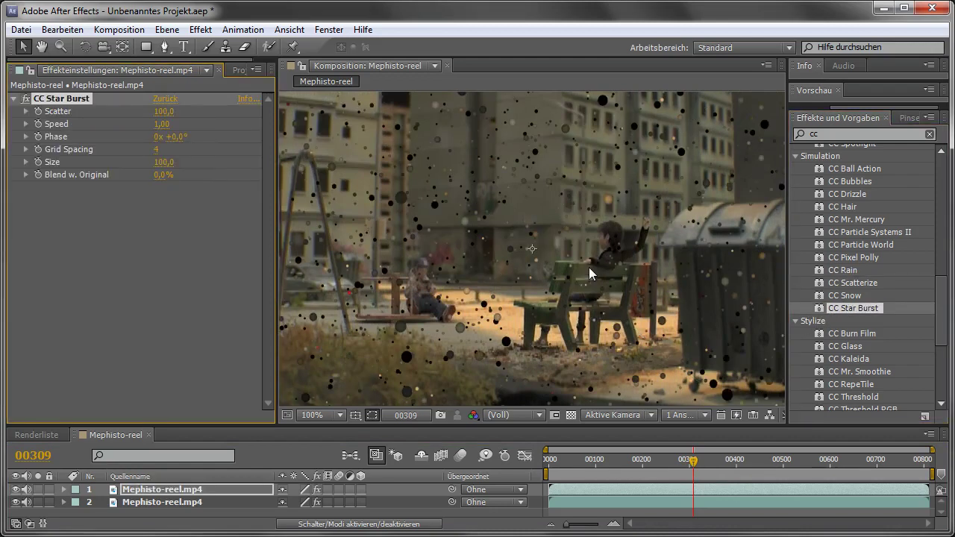
pyautogui.moveTo(692, 466)
pyautogui.mouseDown()
pyautogui.moveTo(724, 468)
pyautogui.moveTo(707, 468)
pyautogui.mouseUp()
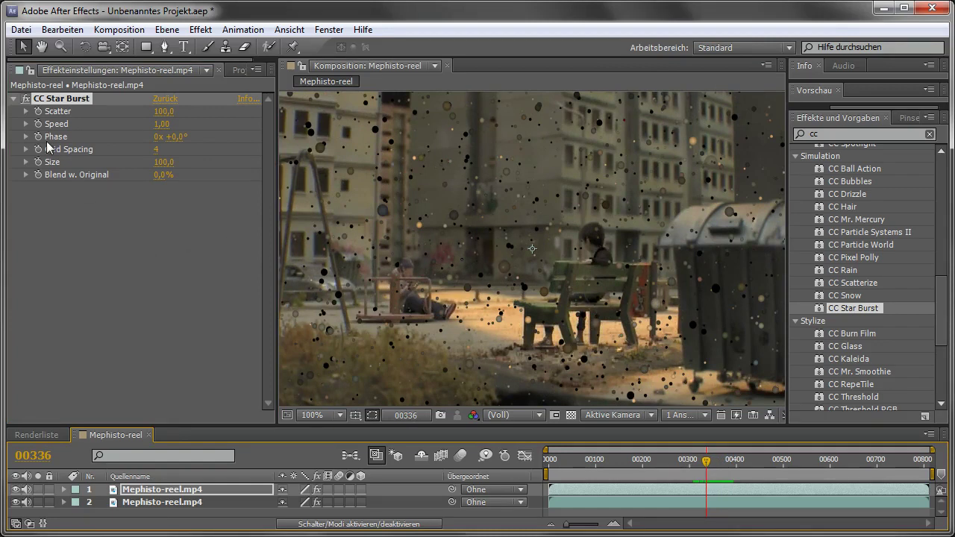
# Hide the two footage layers and create a new pure white solid layer.
pyautogui.click(15, 502)
pyautogui.click(15, 489)
pyautogui.rightClick(123, 511)
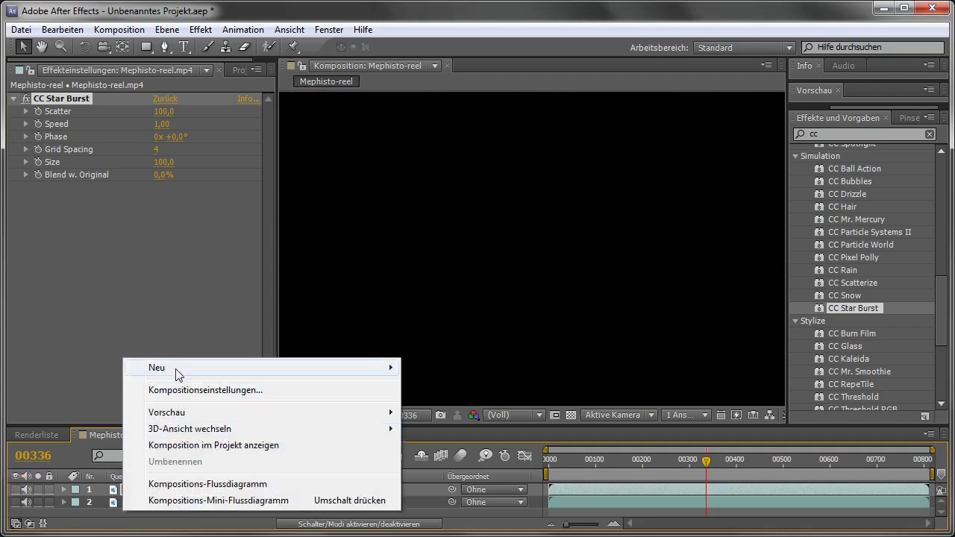
pyautogui.moveTo(175, 368)
pyautogui.click(447, 403)
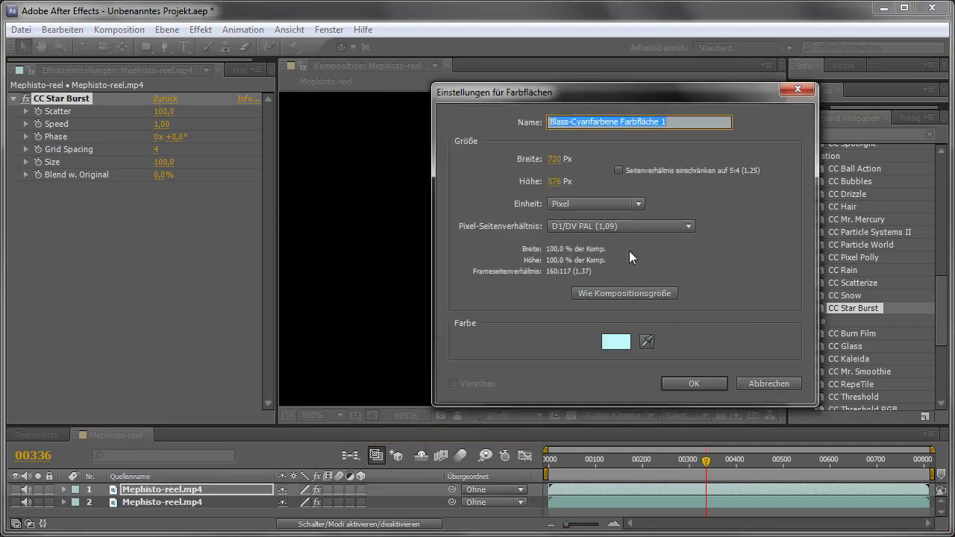
pyautogui.click(623, 344)
pyautogui.click(36, 265)
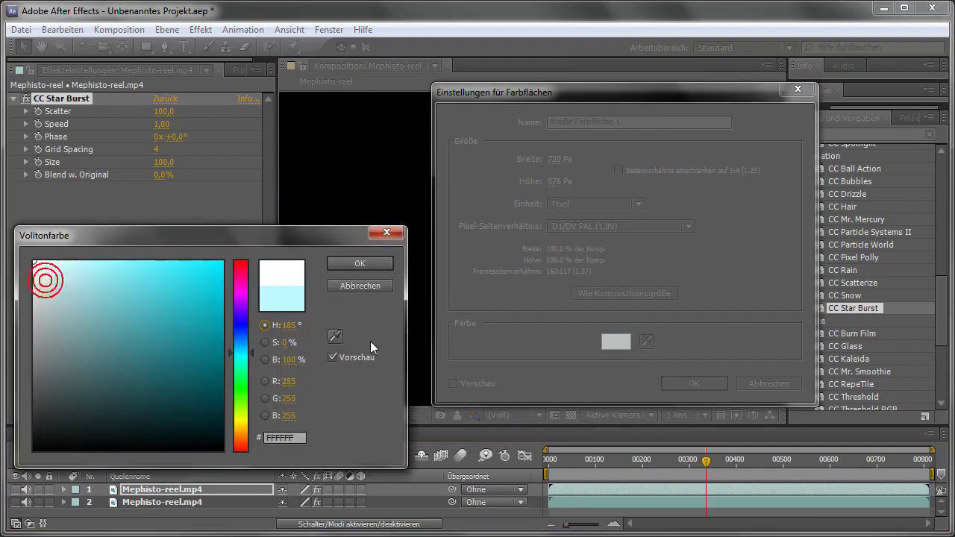
pyautogui.click(362, 263)
pyautogui.click(692, 382)
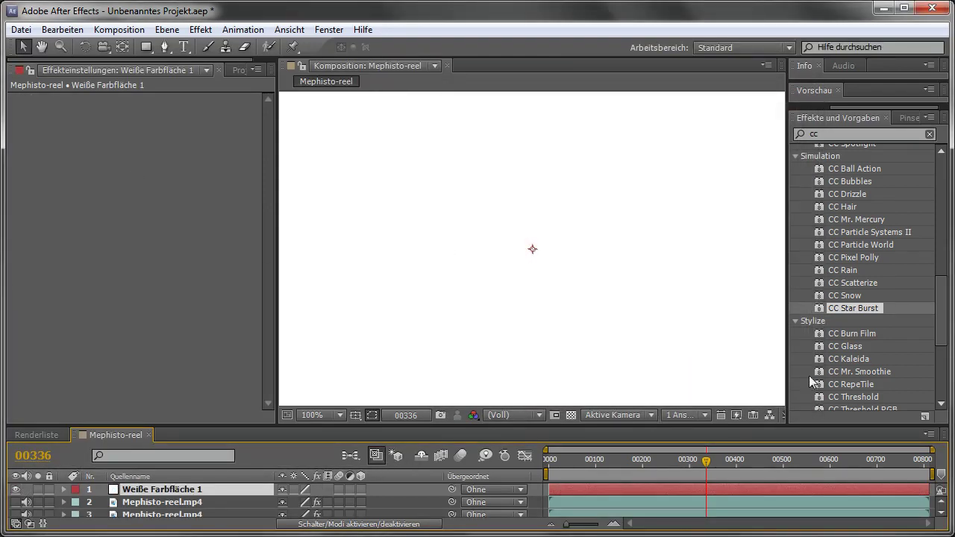
# Apply CC Star Burst to the white solid, preview it, delete it, then undo the removal.
pyautogui.moveTo(822, 307); pyautogui.dragTo(580, 270)
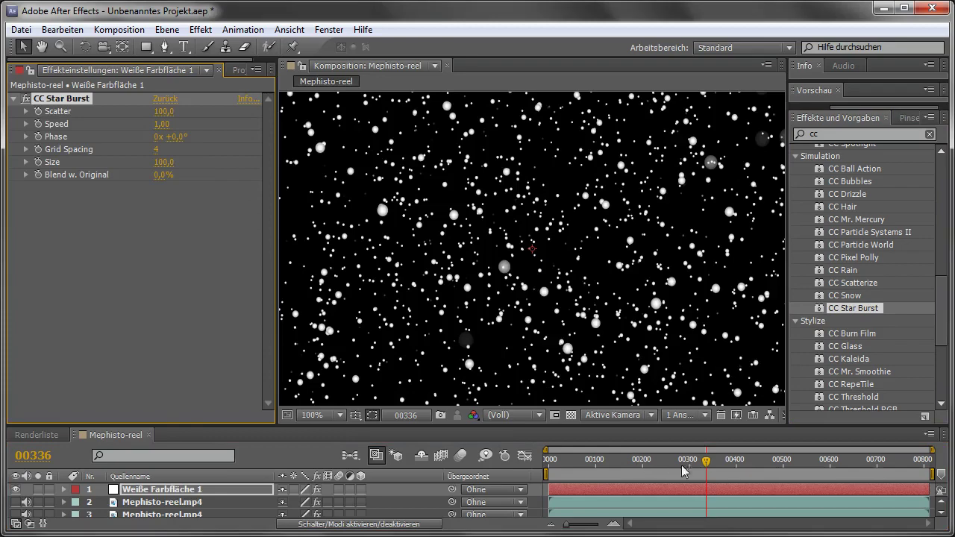
pyautogui.moveTo(706, 461)
pyautogui.mouseDown()
pyautogui.moveTo(734, 463)
pyautogui.moveTo(727, 458)
pyautogui.mouseUp()
pyautogui.click(57, 100)
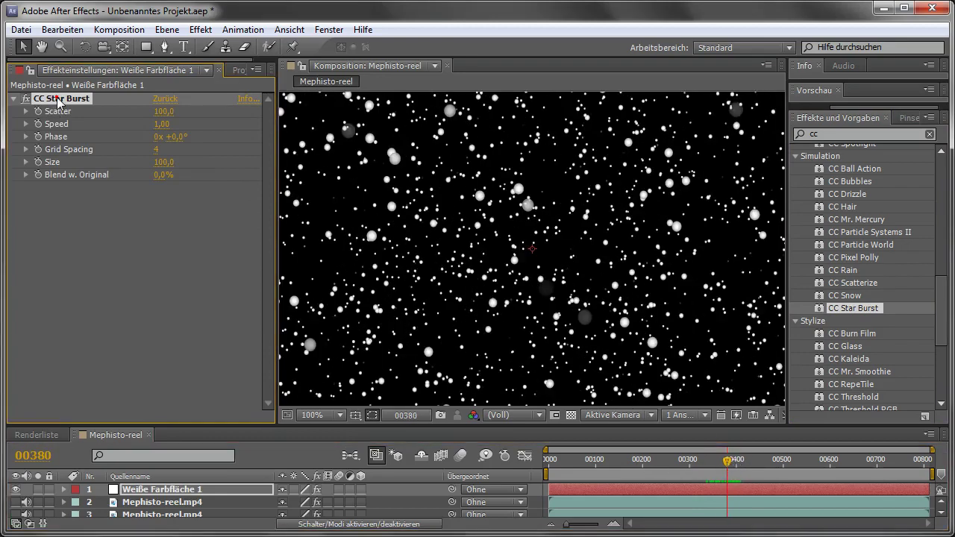
pyautogui.press('Delete')
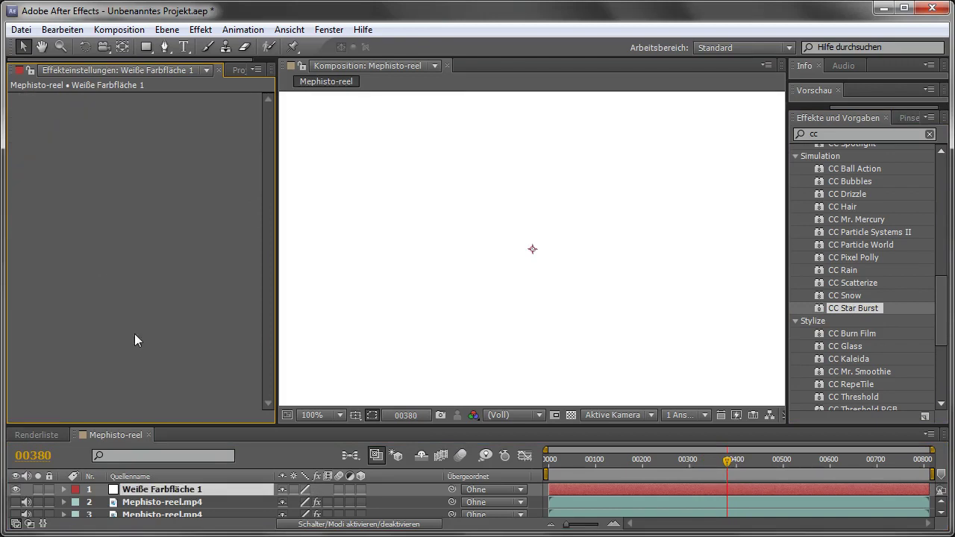
pyautogui.hotkey('ctrl', 'z')
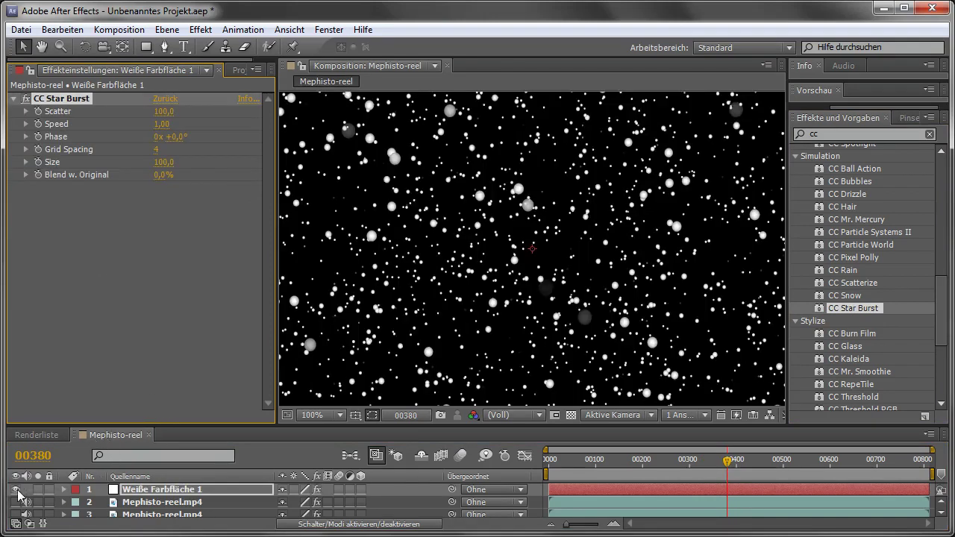
# Hide the white starfield solid, show only the bottom footage layer, and return to frame 00329.
pyautogui.click(15, 489)
pyautogui.click(14, 502)
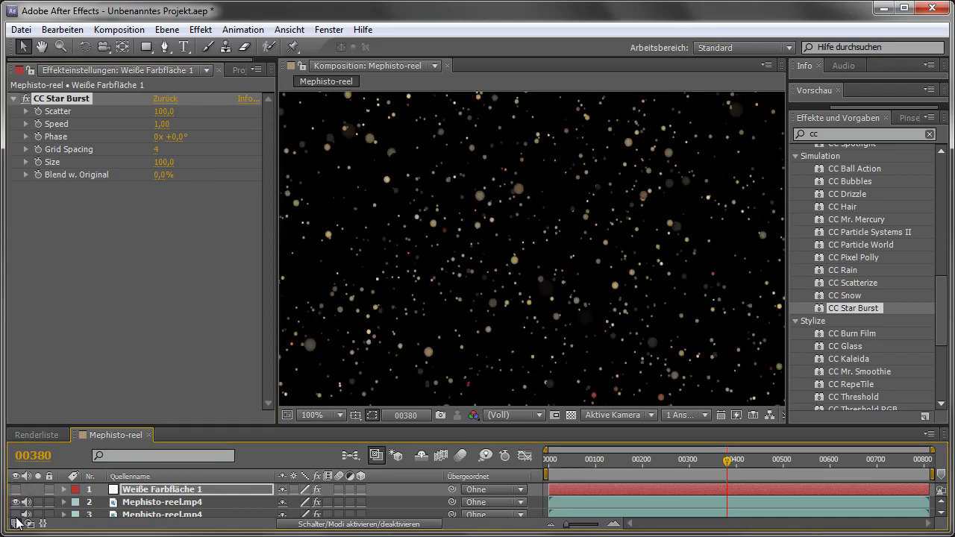
pyautogui.click(15, 514)
pyautogui.click(15, 502)
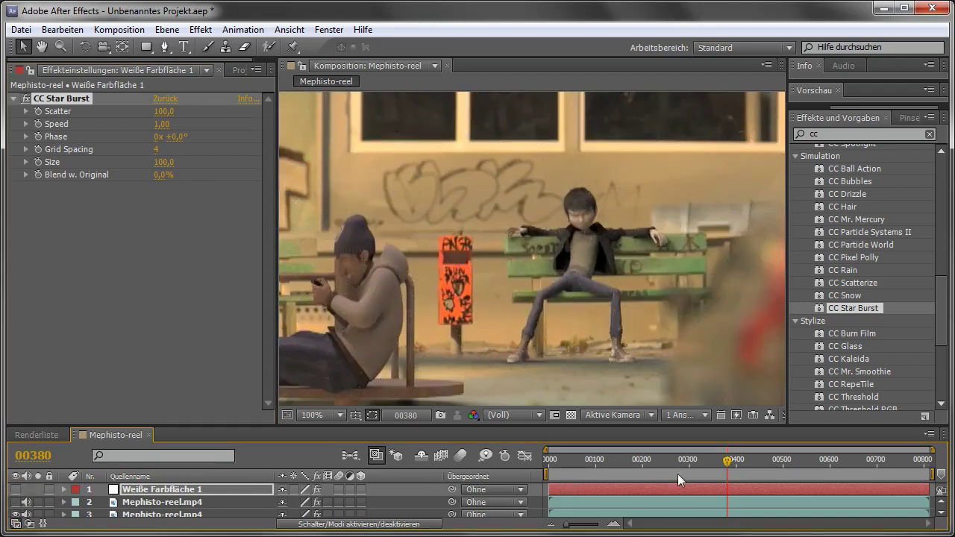
pyautogui.moveTo(724, 464); pyautogui.dragTo(704, 459)
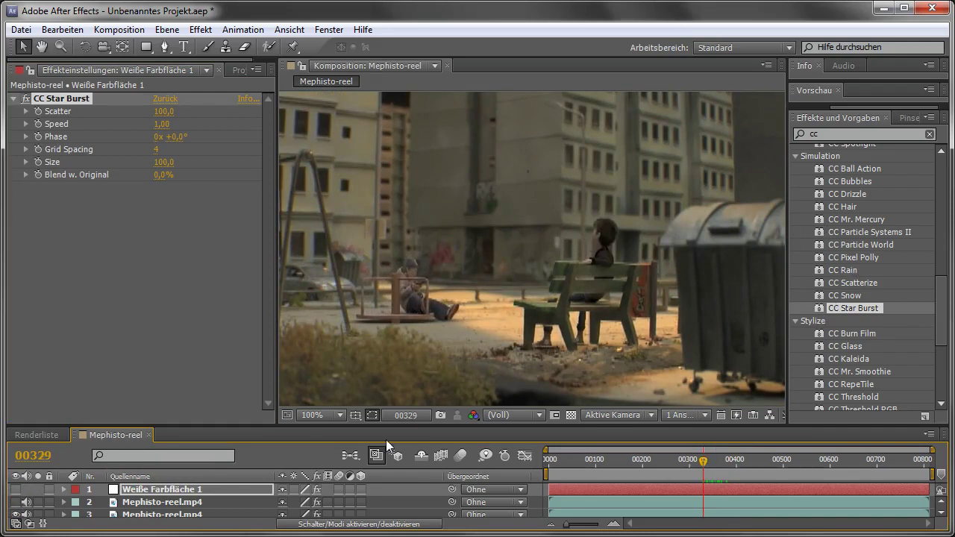
# Delete the Star Burst layer and preview CC Mr. Mercury on the remaining footage layer.
pyautogui.click(144, 504)
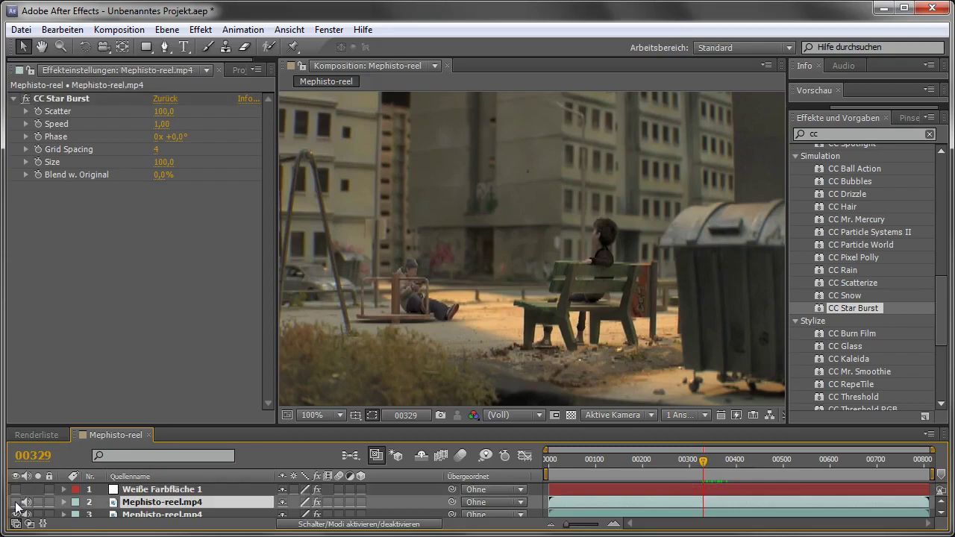
pyautogui.press('Delete')
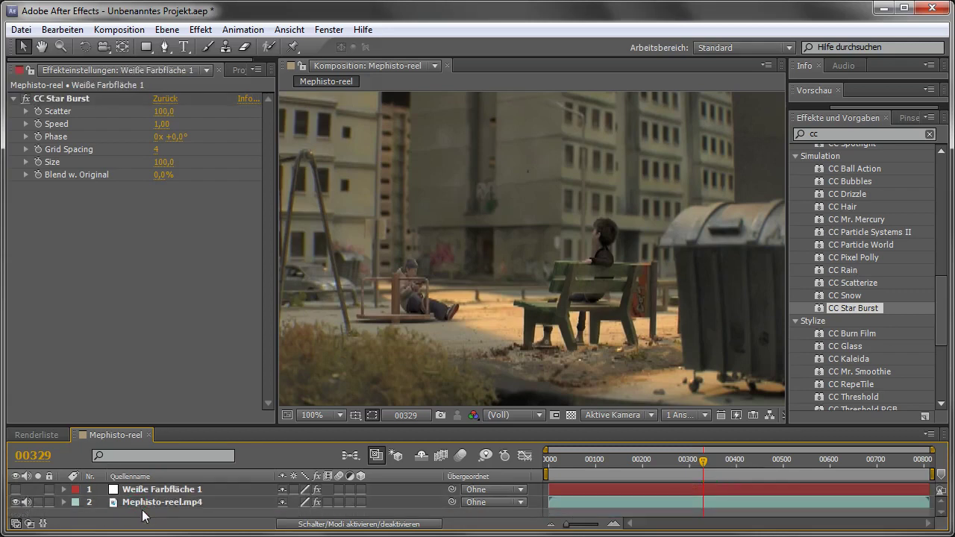
pyautogui.click(145, 503)
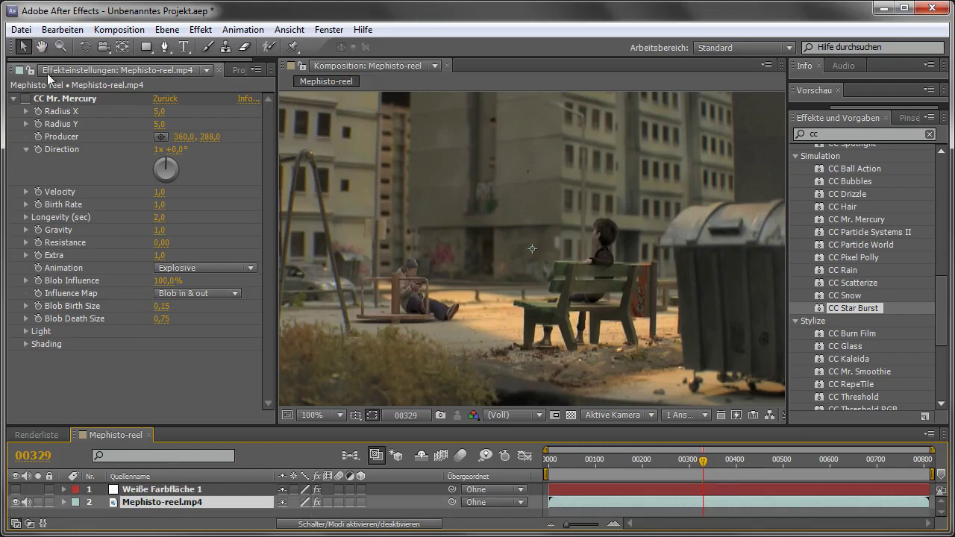
pyautogui.click(27, 99)
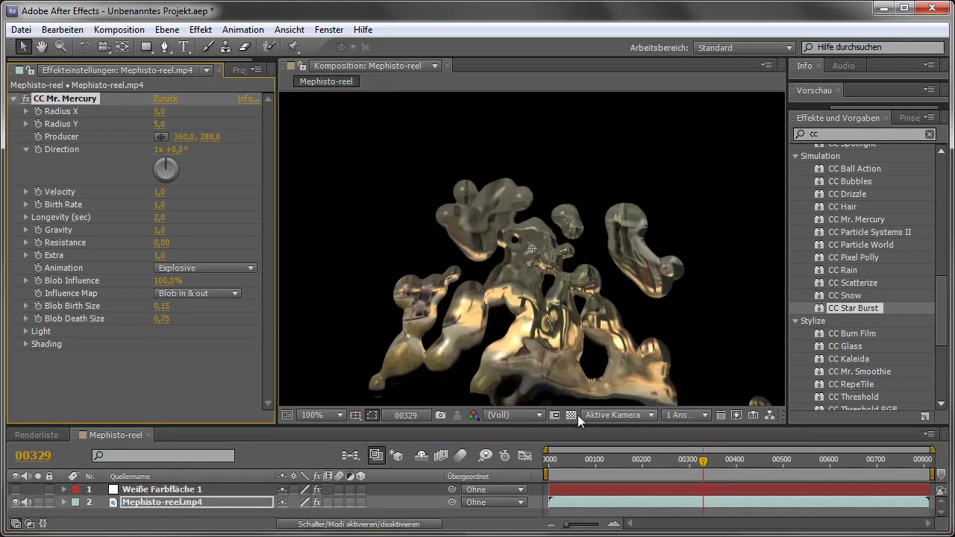
pyautogui.moveTo(697, 464)
pyautogui.mouseDown()
pyautogui.moveTo(735, 463)
pyautogui.moveTo(700, 468)
pyautogui.mouseUp()
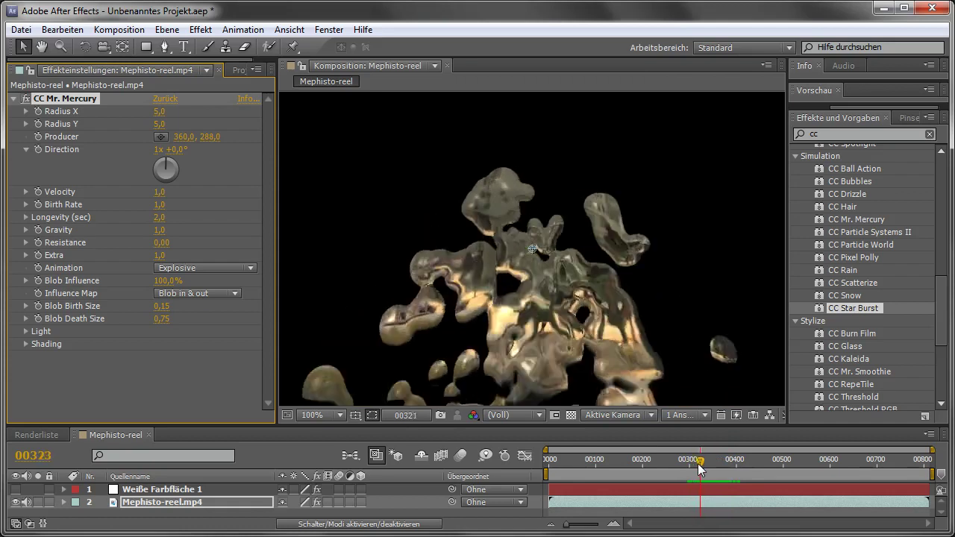
pyautogui.click(145, 504)
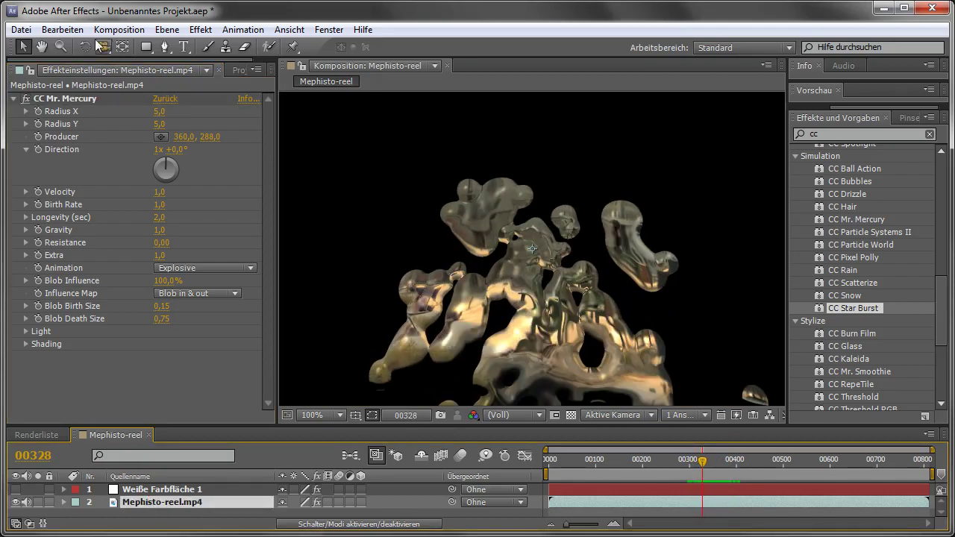
# Duplicate the footage layer via Edit and remove CC Mr. Mercury from duplicate layer 3.
pyautogui.click(64, 30)
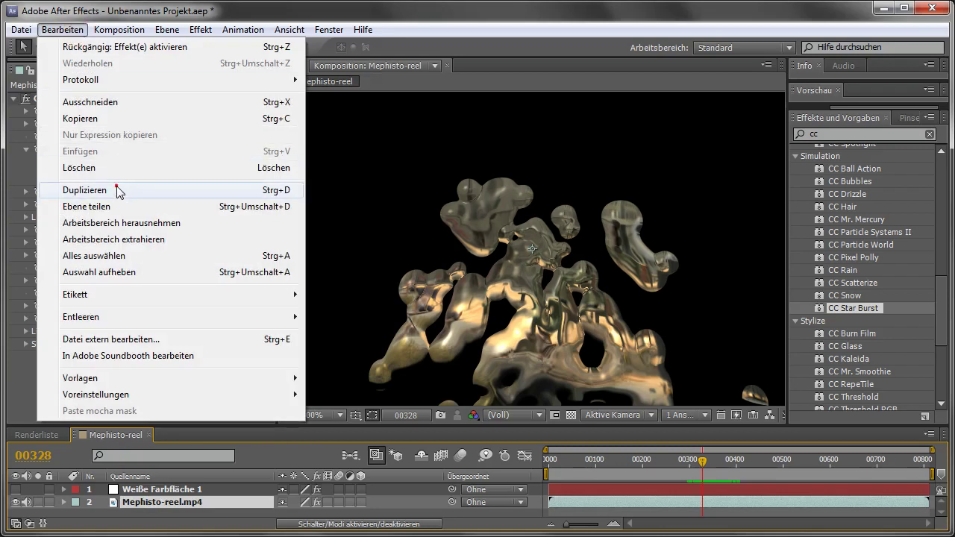
pyautogui.click(117, 191)
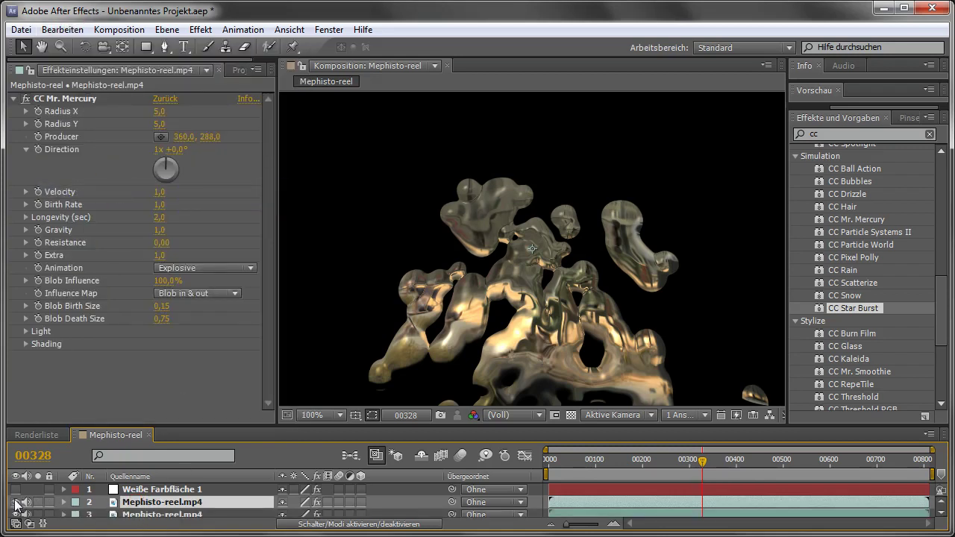
pyautogui.click(149, 514)
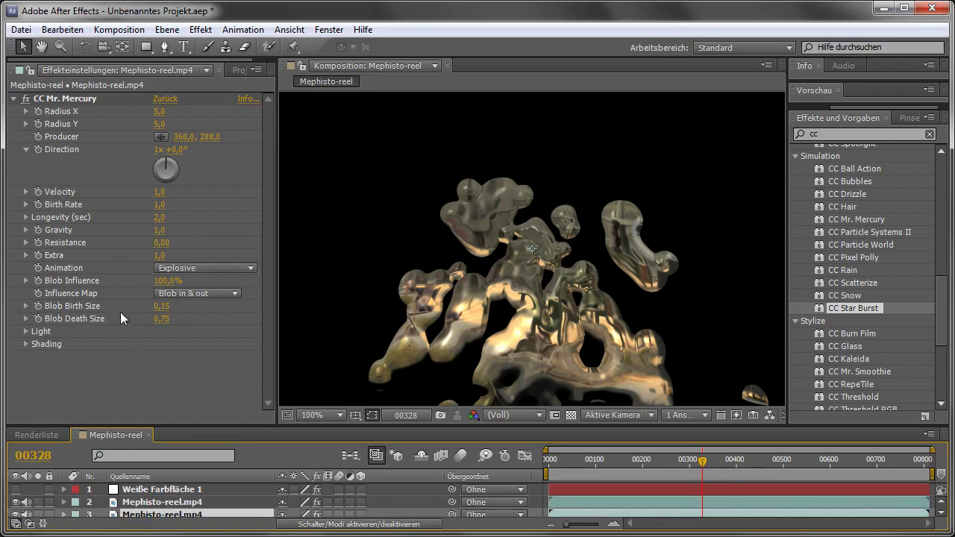
pyautogui.click(55, 98)
pyautogui.press('Delete')
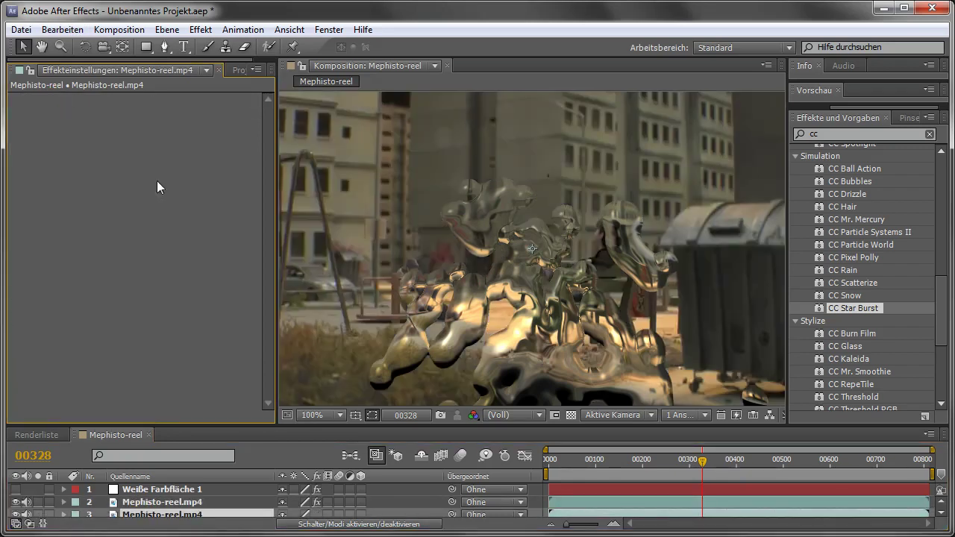
pyautogui.moveTo(701, 461); pyautogui.dragTo(696, 466)
# Move the Mercury Producer point to 540,0, 402,0, then delete CC Mr. Mercury.
pyautogui.click(177, 502)
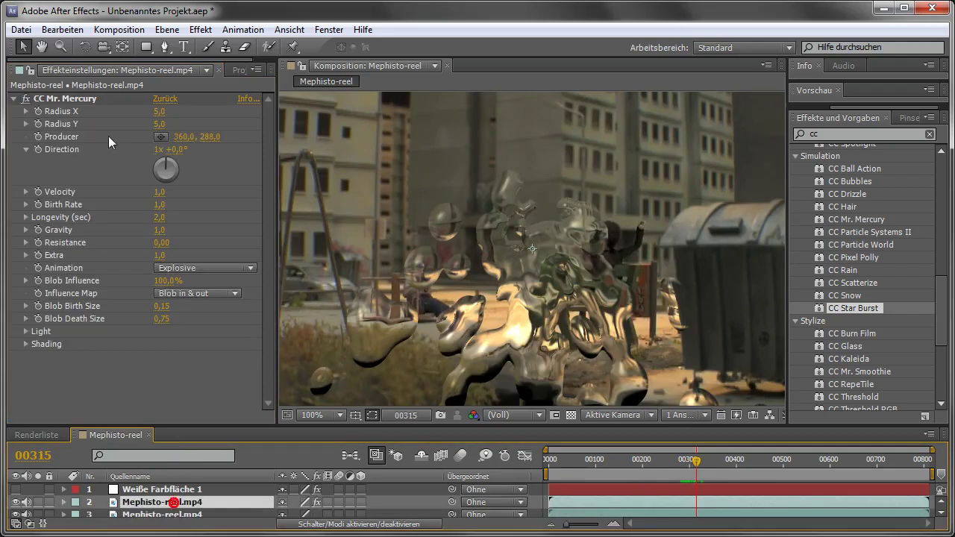
pyautogui.click(59, 99)
pyautogui.moveTo(531, 248); pyautogui.dragTo(610, 283)
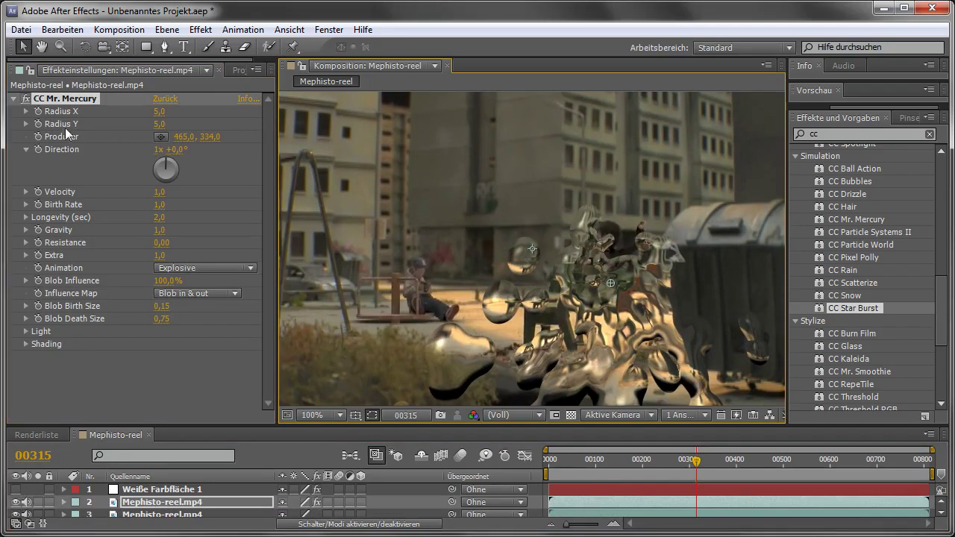
pyautogui.moveTo(610, 282); pyautogui.dragTo(661, 330)
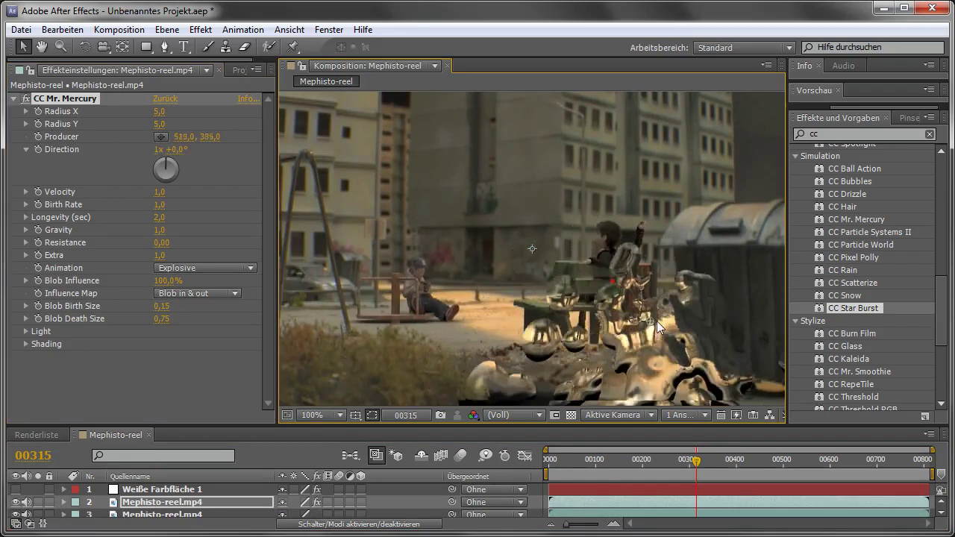
pyautogui.moveTo(696, 460)
pyautogui.mouseDown()
pyautogui.moveTo(751, 466)
pyautogui.moveTo(726, 466)
pyautogui.mouseUp()
pyautogui.moveTo(662, 332); pyautogui.dragTo(668, 334)
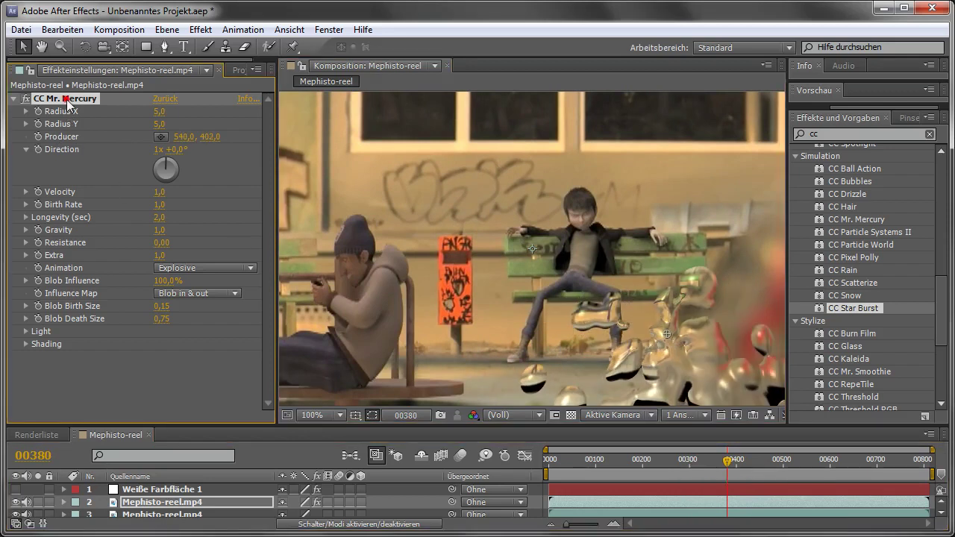
pyautogui.press('Delete')
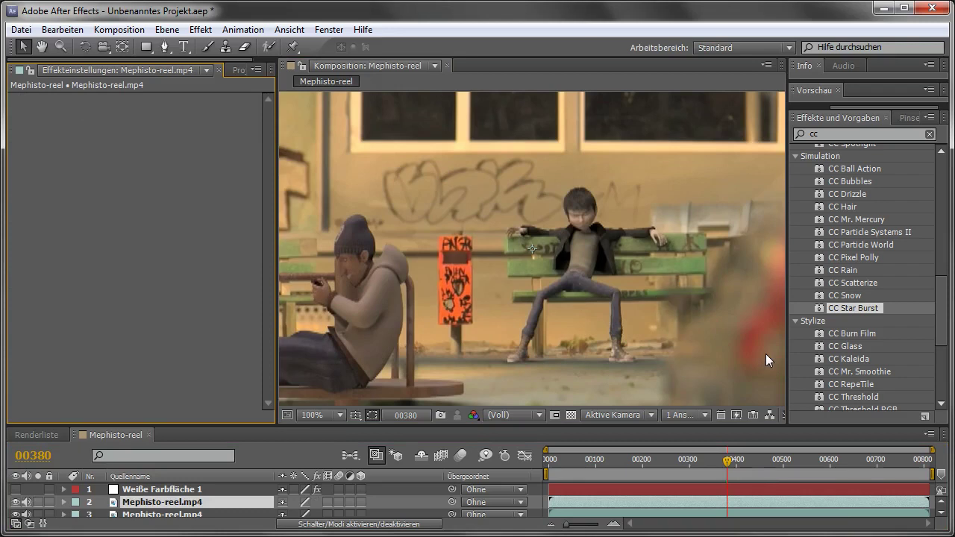
pyautogui.moveTo(819, 334); pyautogui.dragTo(587, 293)
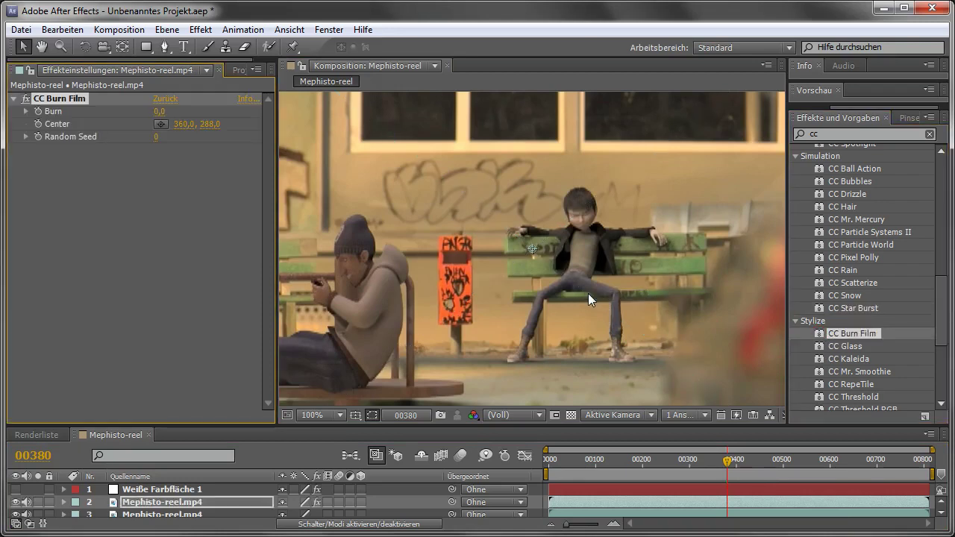
pyautogui.moveTo(159, 111)
pyautogui.mouseDown()
pyautogui.moveTo(177, 120)
pyautogui.moveTo(174, 137)
pyautogui.moveTo(116, 71)
pyautogui.mouseUp()
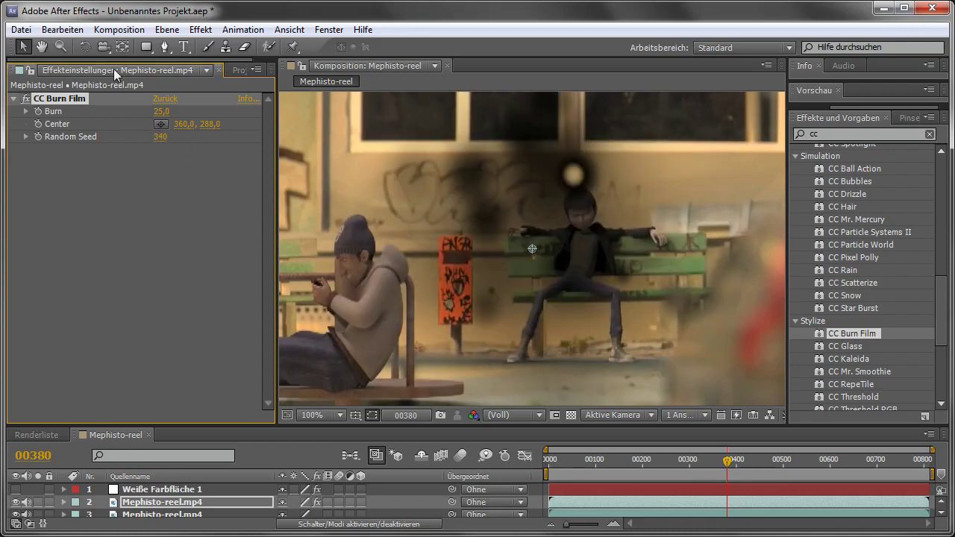
pyautogui.moveTo(162, 137); pyautogui.dragTo(192, 138)
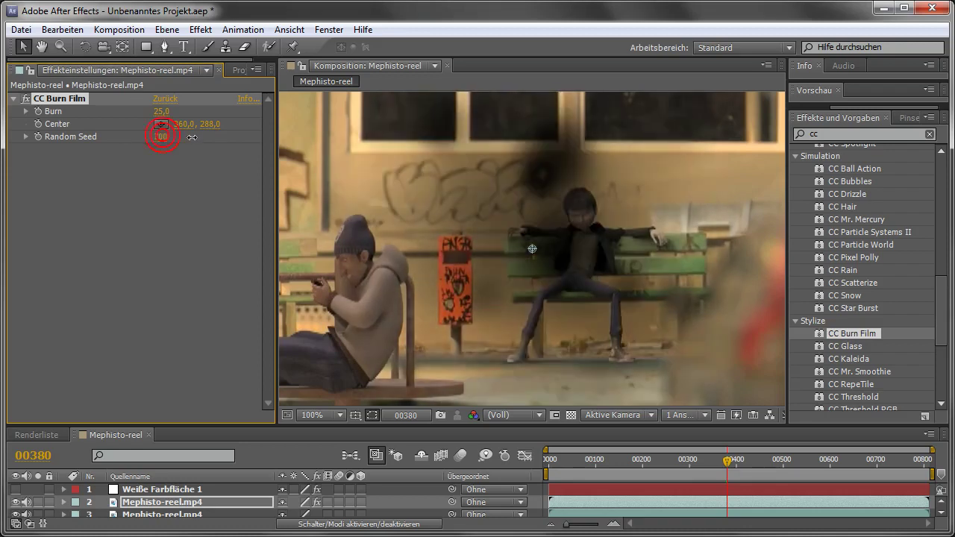
pyautogui.click(45, 99)
pyautogui.press('Delete')
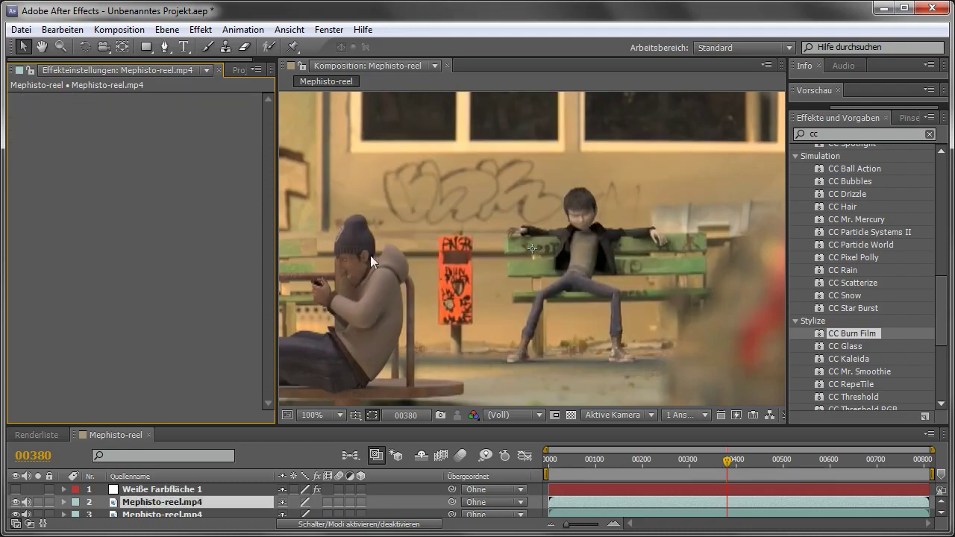
pyautogui.moveTo(941, 328)
pyautogui.mouseDown()
pyautogui.moveTo(946, 349)
pyautogui.moveTo(944, 305)
pyautogui.mouseUp()
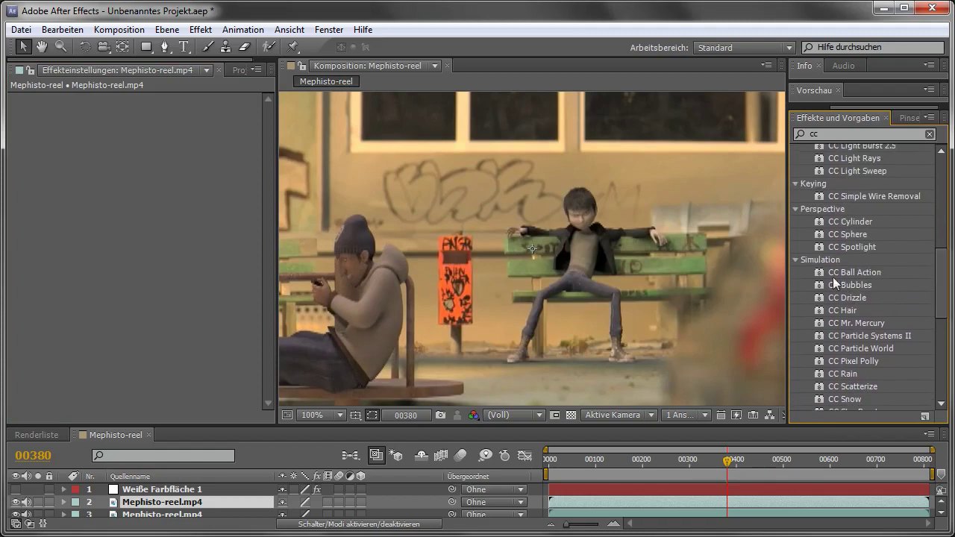
pyautogui.moveTo(821, 273); pyautogui.dragTo(565, 270)
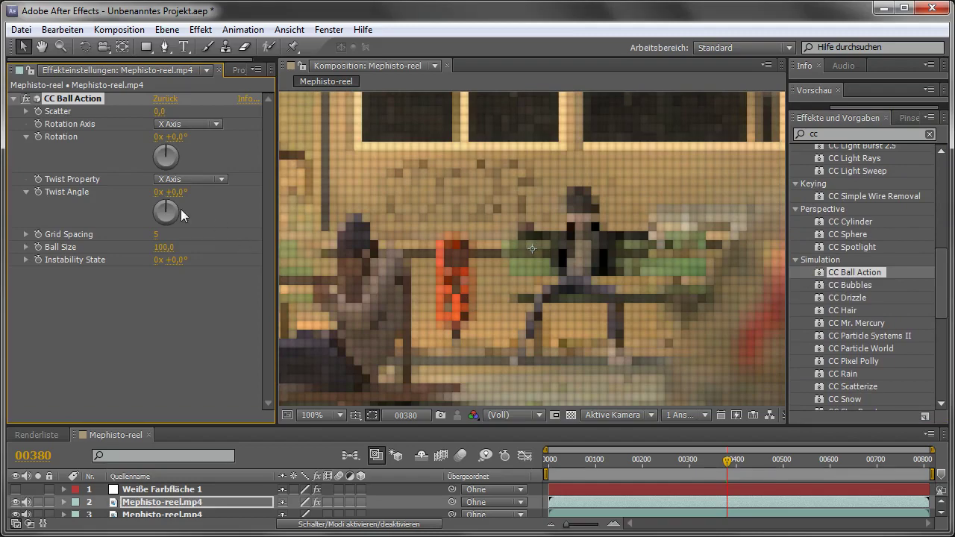
pyautogui.moveTo(159, 116); pyautogui.dragTo(125, 114)
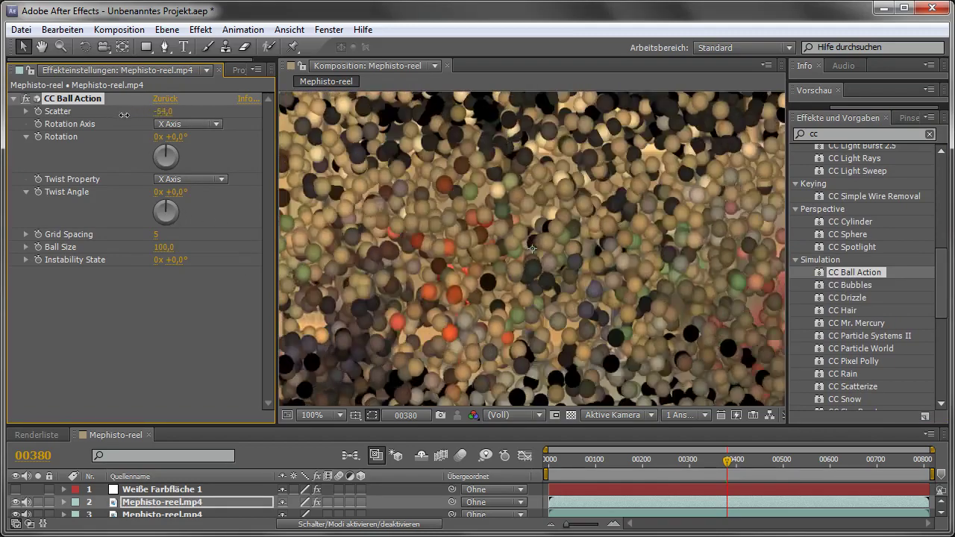
pyautogui.click(163, 112)
pyautogui.write('0')
pyautogui.press('Return')
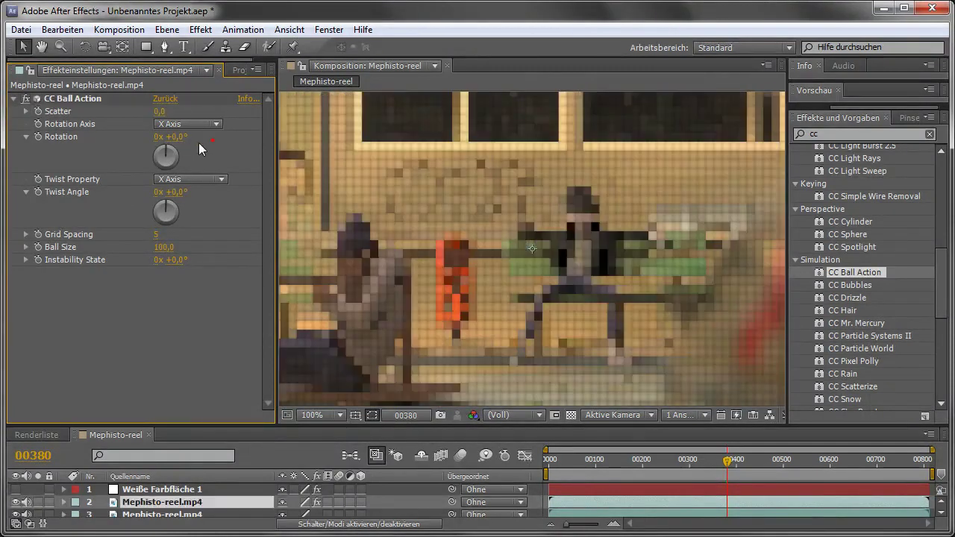
pyautogui.moveTo(176, 136); pyautogui.dragTo(270, 146)
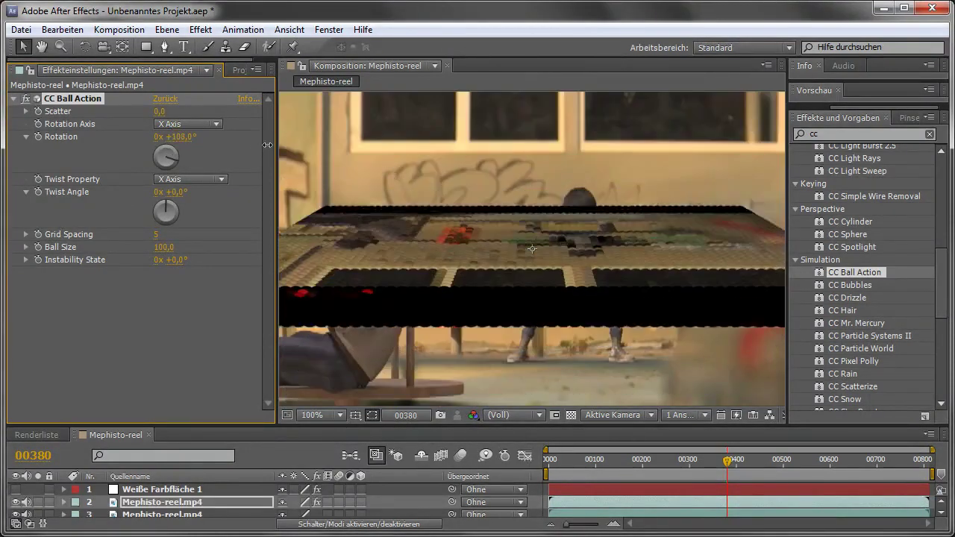
pyautogui.moveTo(176, 192)
pyautogui.mouseDown()
pyautogui.moveTo(393, 205)
pyautogui.moveTo(369, 205)
pyautogui.mouseUp()
pyautogui.moveTo(158, 238); pyautogui.dragTo(141, 233)
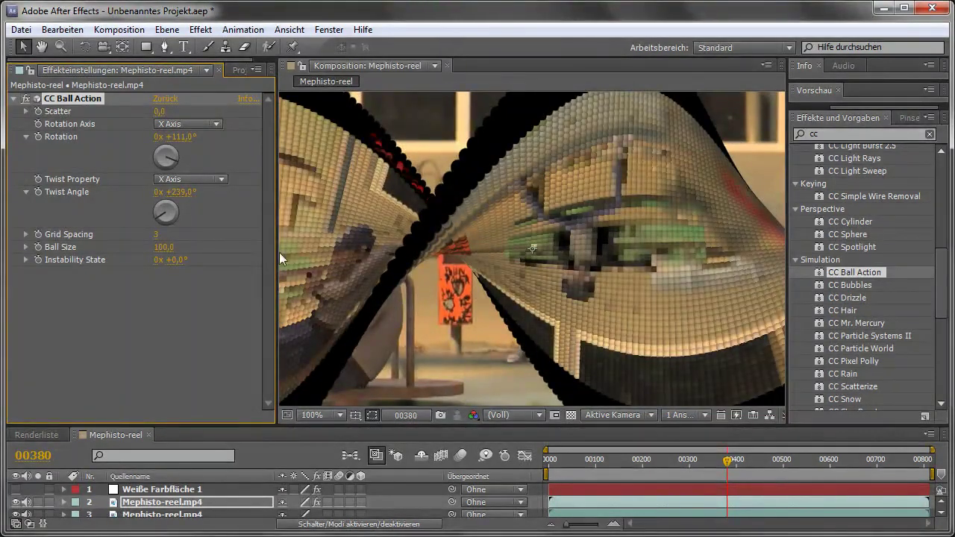
pyautogui.moveTo(160, 114); pyautogui.dragTo(256, 120)
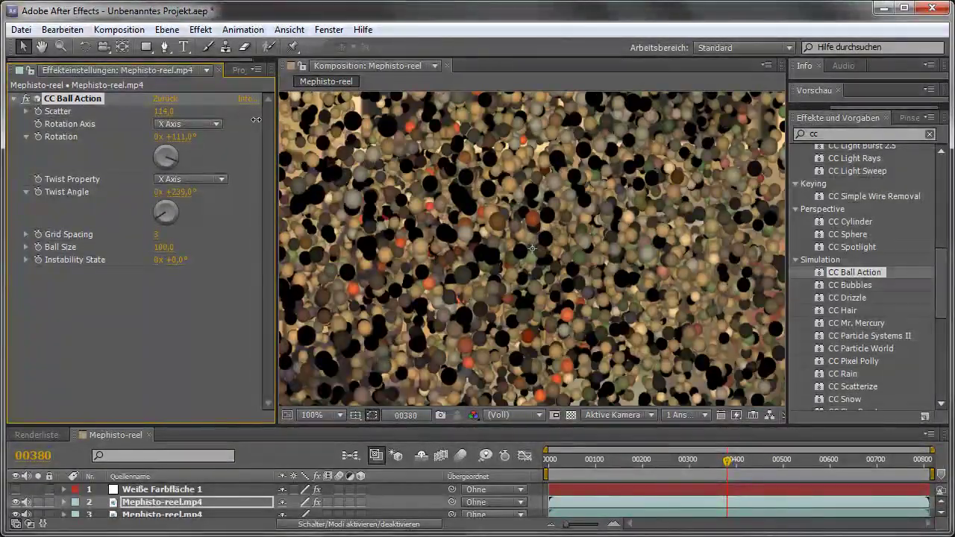
pyautogui.moveTo(256, 120); pyautogui.dragTo(164, 127)
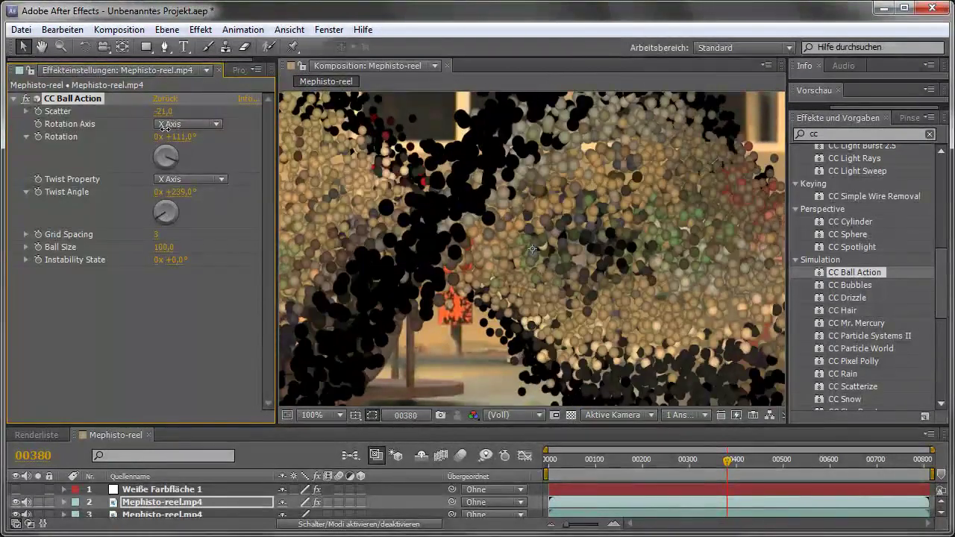
pyautogui.press('Delete')
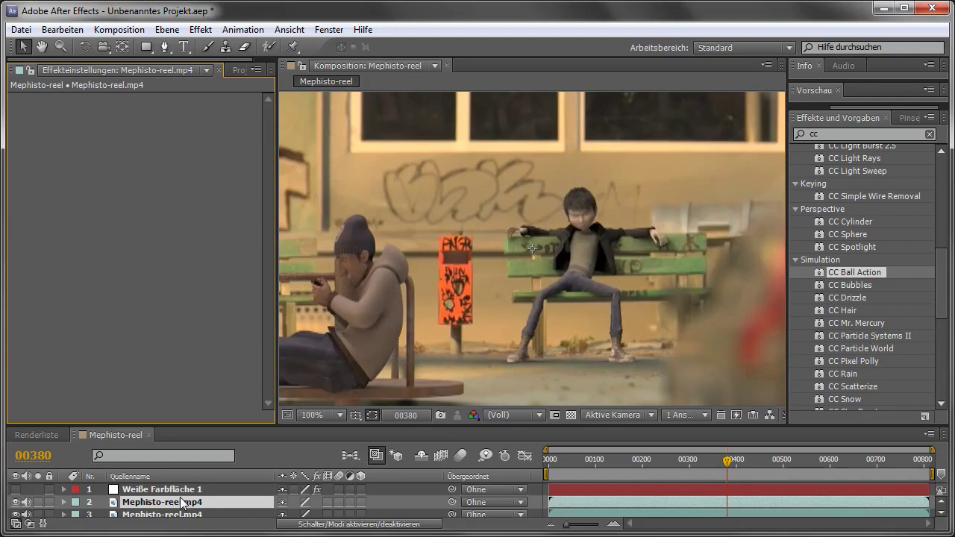
# Try CC Spotlight on the footage, shifting it upper left, then delete it.
pyautogui.click(842, 234)
pyautogui.click(834, 249)
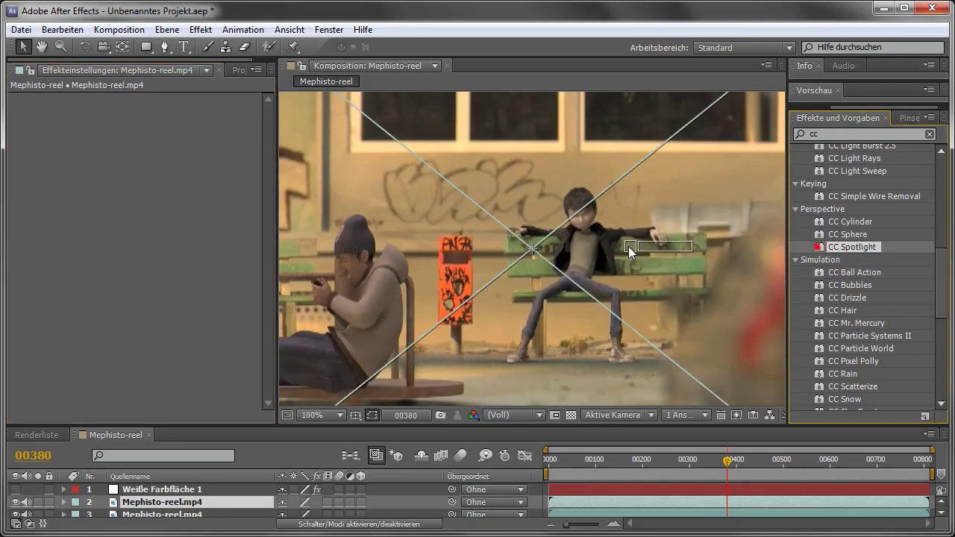
pyautogui.moveTo(820, 250); pyautogui.dragTo(628, 246)
pyautogui.moveTo(532, 249)
pyautogui.mouseDown()
pyautogui.moveTo(408, 205)
pyautogui.moveTo(695, 244)
pyautogui.moveTo(372, 277)
pyautogui.moveTo(517, 247)
pyautogui.mouseUp()
pyautogui.press('Delete')
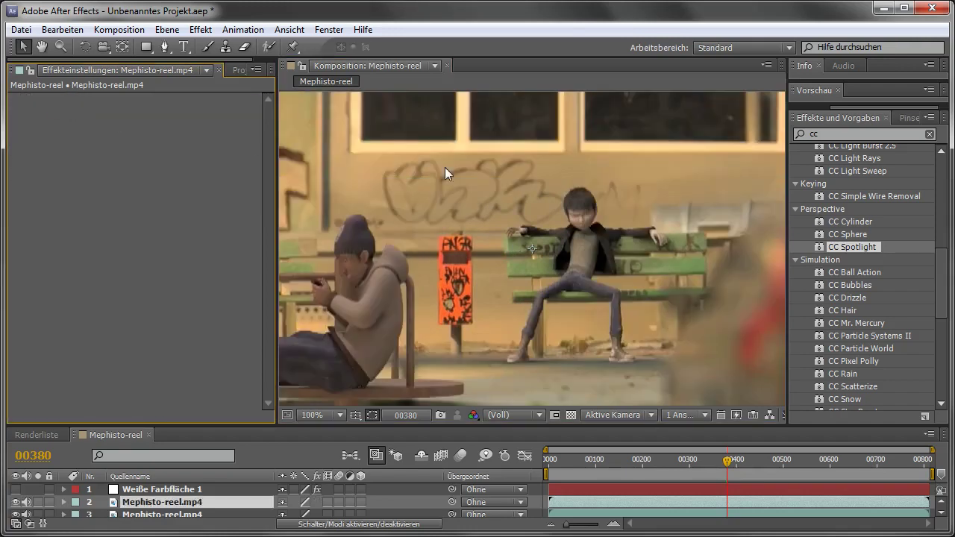
# Apply CC Sphere to the footage and turn its Rotation Y to about 67°.
pyautogui.moveTo(823, 238); pyautogui.dragTo(576, 224)
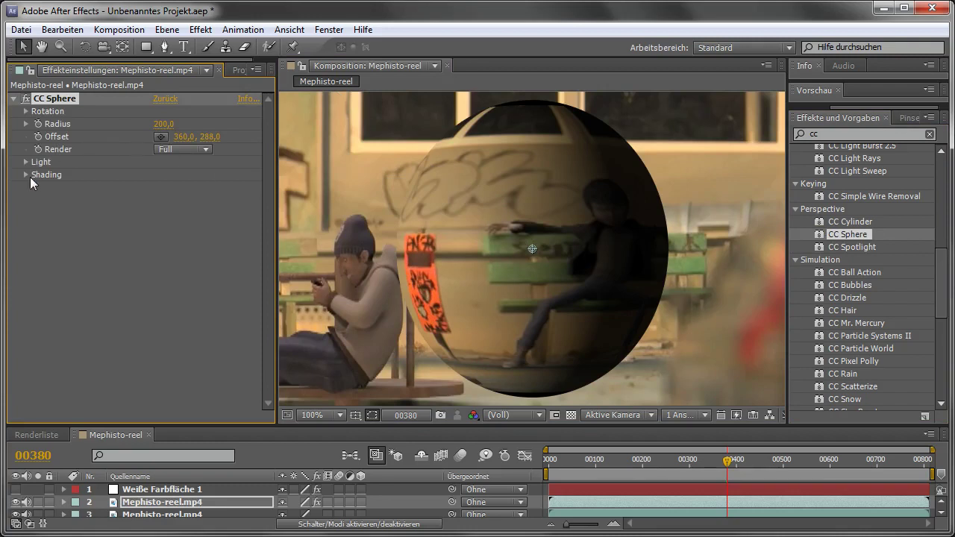
pyautogui.click(25, 111)
pyautogui.moveTo(179, 165); pyautogui.dragTo(227, 186)
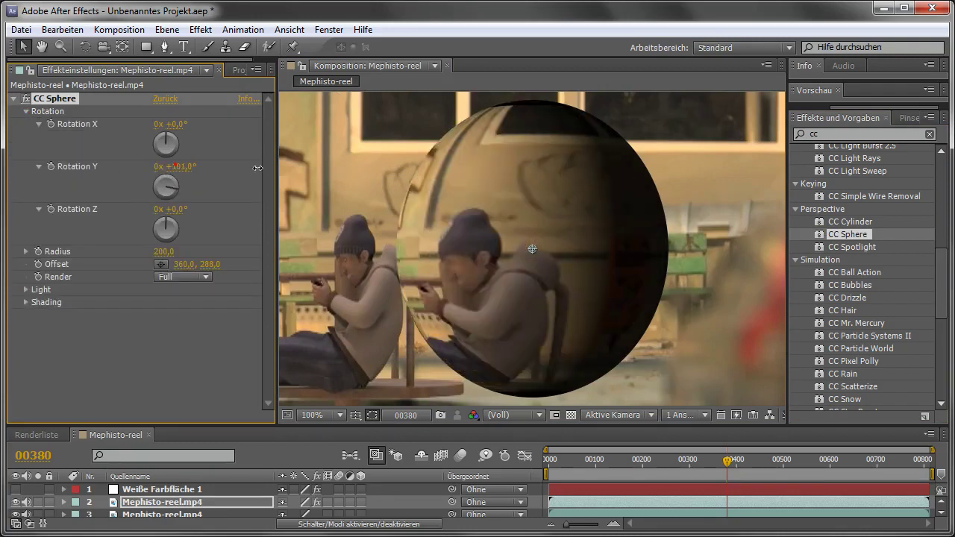
# Replace CC Sphere with CC Cylinder, rotating it 14° around Y and 93° around X.
pyautogui.press('Delete')
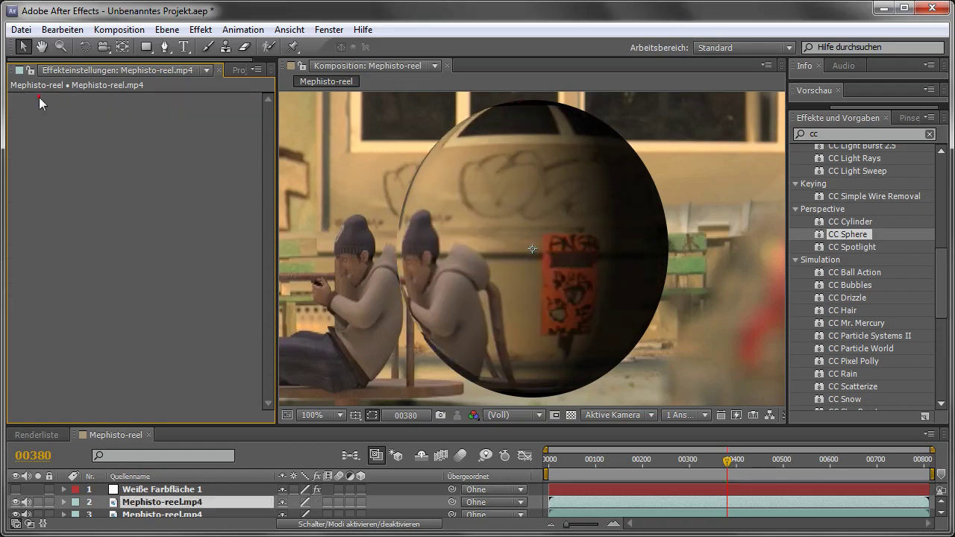
pyautogui.moveTo(820, 222); pyautogui.dragTo(630, 218)
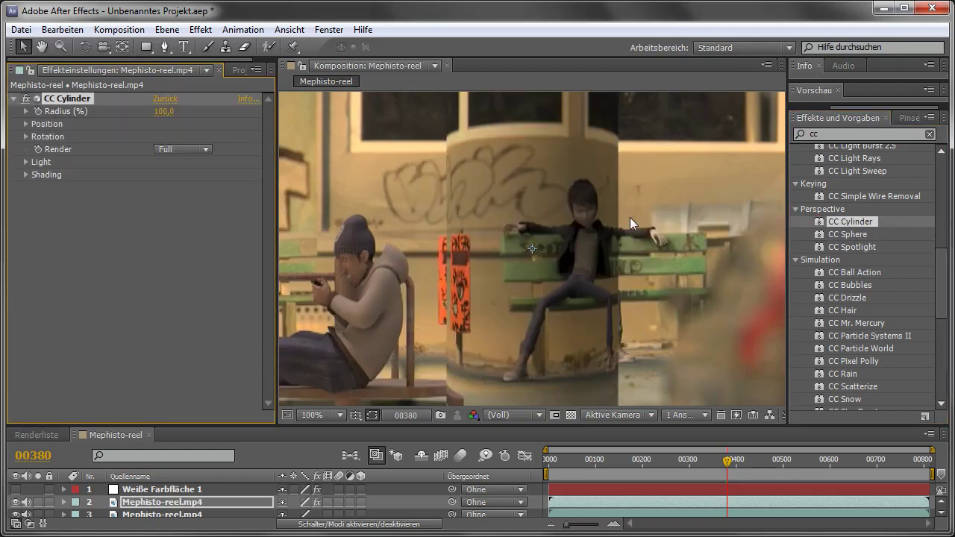
pyautogui.click(26, 136)
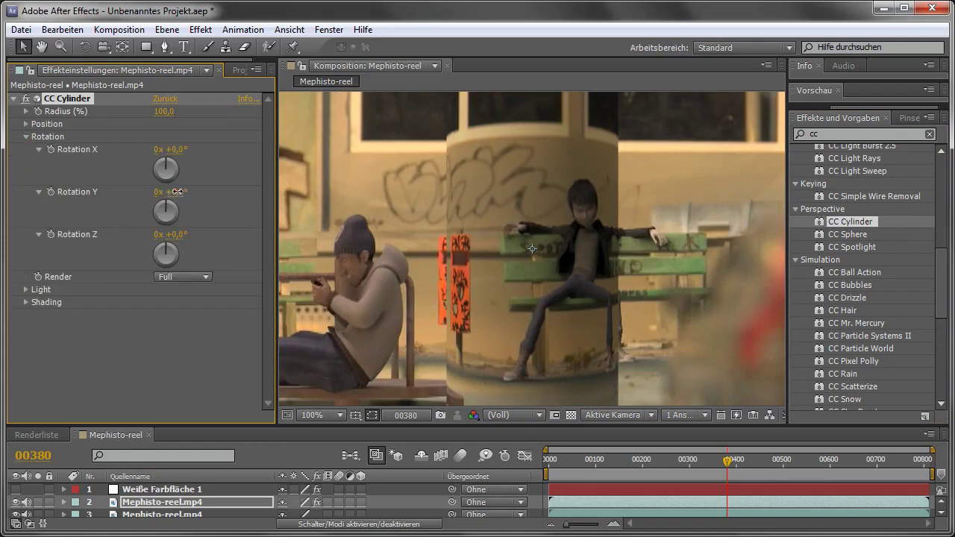
pyautogui.moveTo(176, 192); pyautogui.dragTo(186, 207)
pyautogui.moveTo(179, 153); pyautogui.dragTo(249, 149)
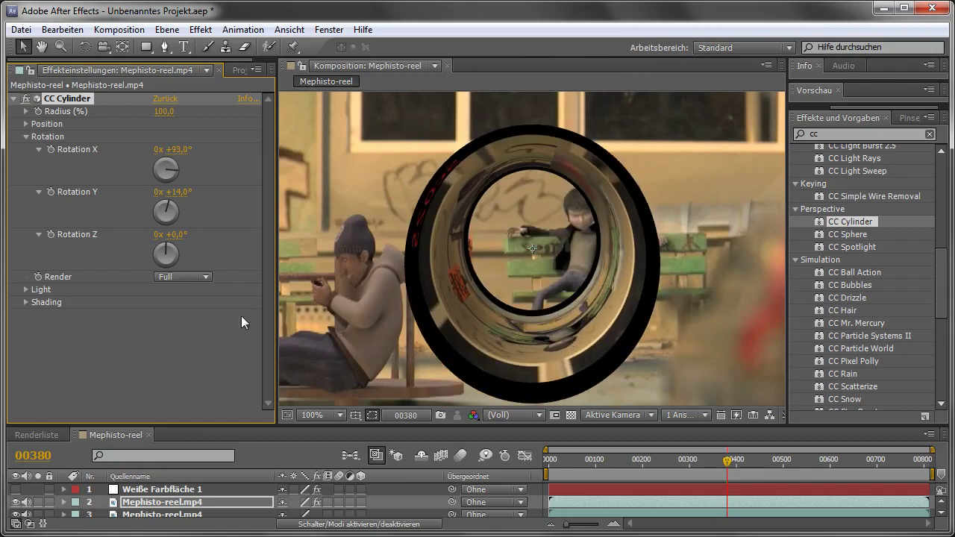
# Hide the bottom footage layer, stand the cylinder upright, and adjust its Light Direction.
pyautogui.click(159, 514)
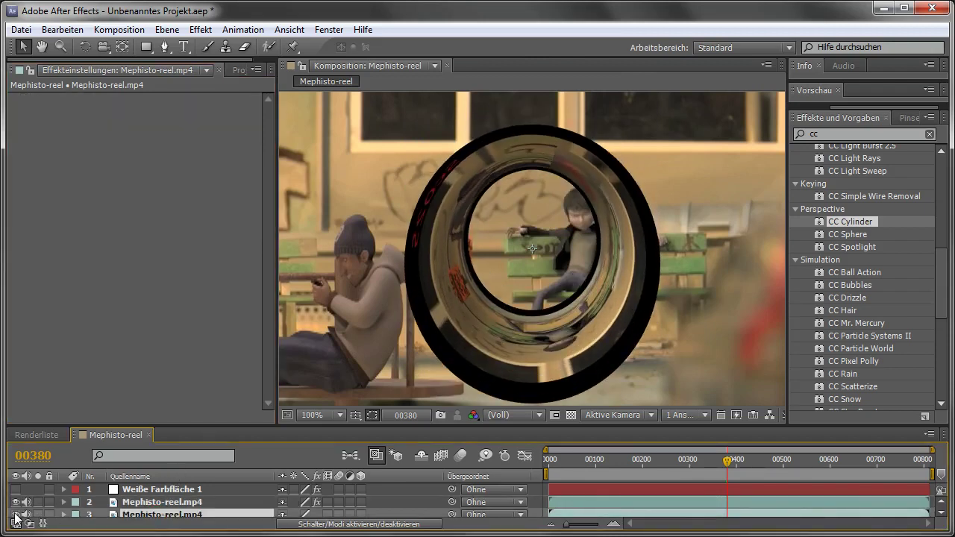
pyautogui.click(14, 515)
pyautogui.click(147, 503)
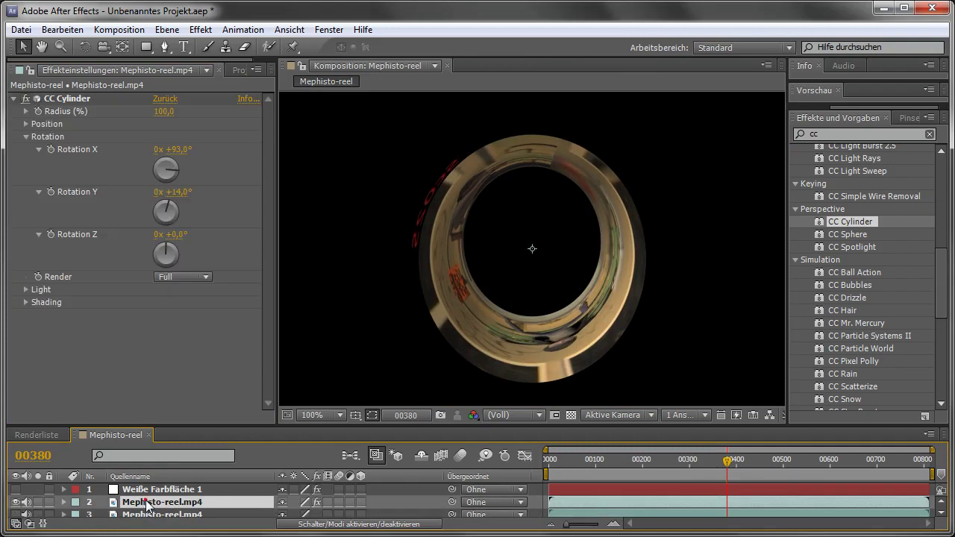
pyautogui.moveTo(181, 197); pyautogui.dragTo(170, 196)
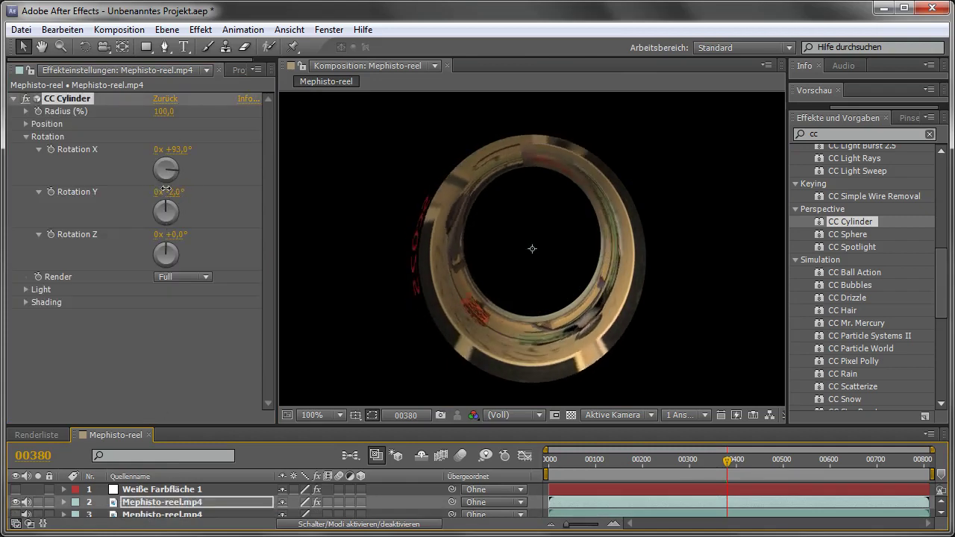
pyautogui.moveTo(182, 149)
pyautogui.mouseDown()
pyautogui.moveTo(357, 142)
pyautogui.moveTo(486, 181)
pyautogui.mouseUp()
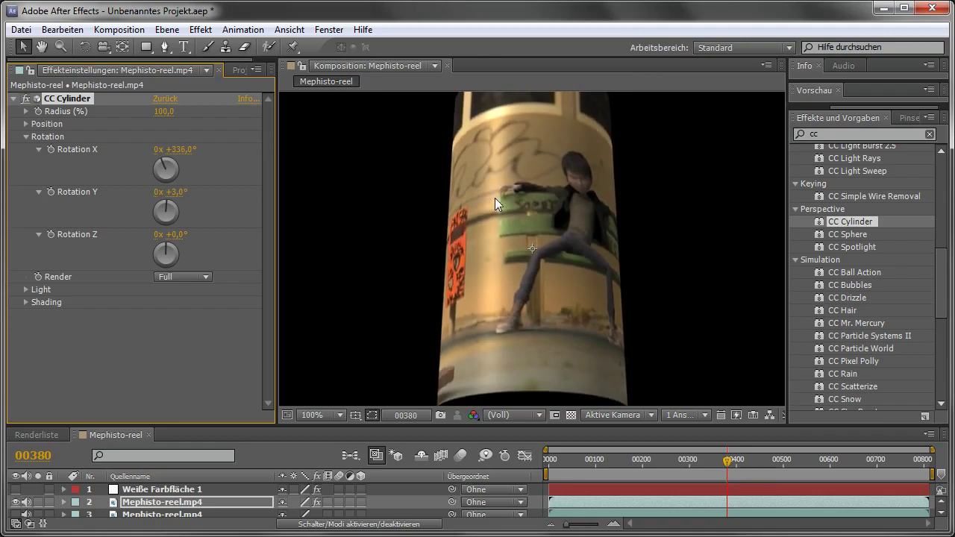
pyautogui.click(26, 290)
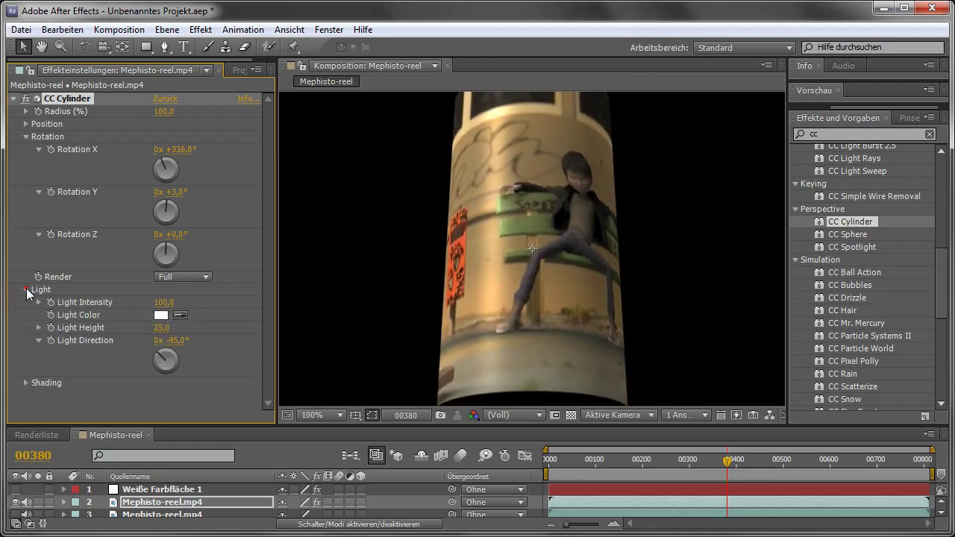
pyautogui.moveTo(177, 346)
pyautogui.mouseDown()
pyautogui.moveTo(136, 340)
pyautogui.moveTo(177, 341)
pyautogui.mouseUp()
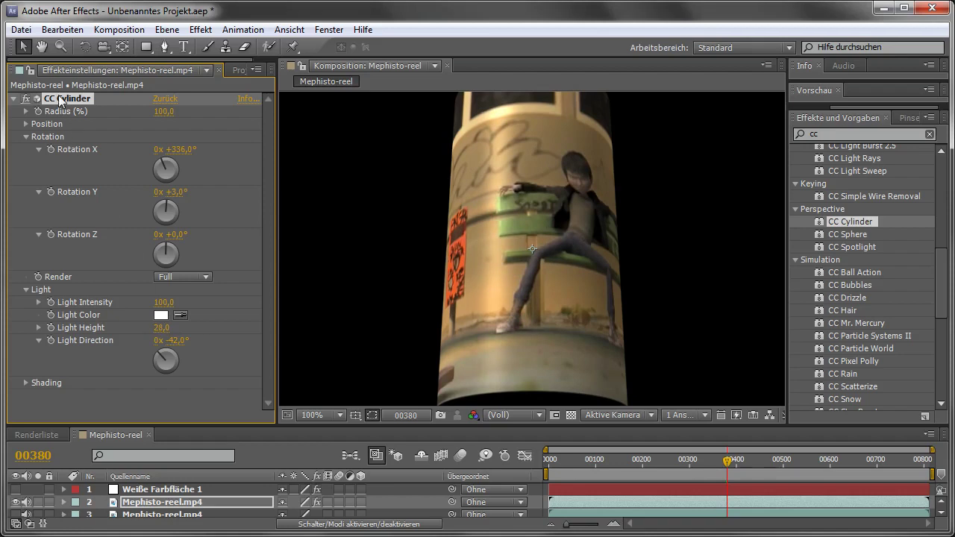
# Delete CC Cylinder and select CC Light Burst 2.5 in the effects list.
pyautogui.press('Delete')
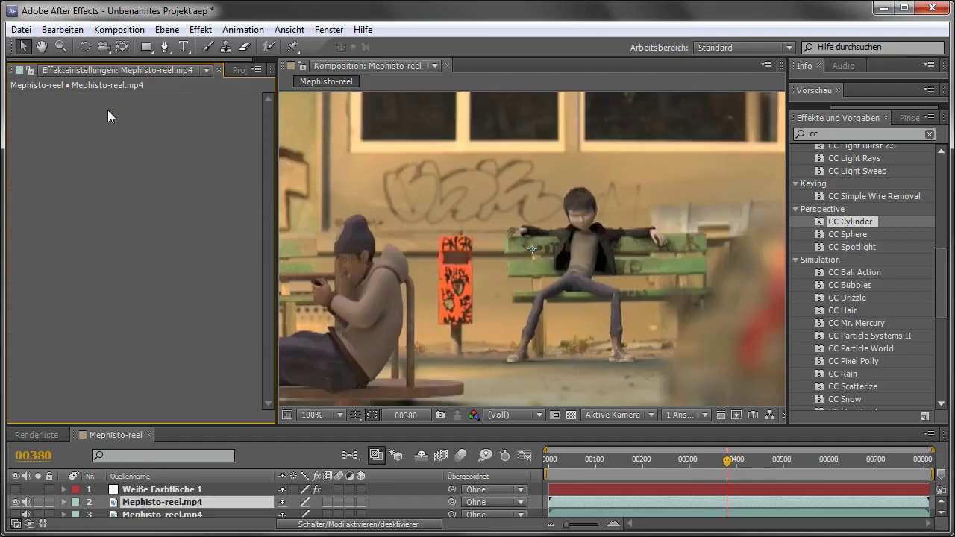
pyautogui.moveTo(938, 272); pyautogui.dragTo(907, 244)
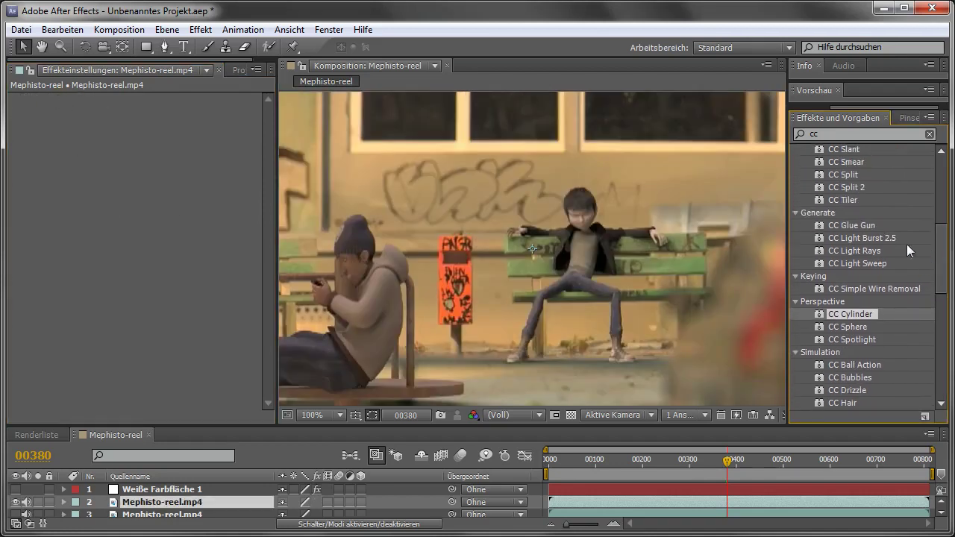
pyautogui.click(847, 237)
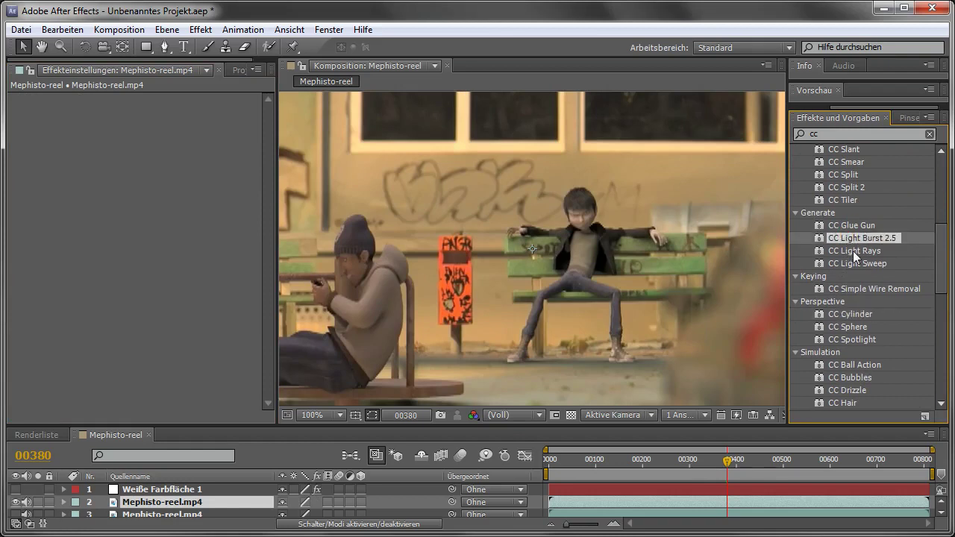
pyautogui.moveTo(940, 242)
pyautogui.mouseDown()
pyautogui.moveTo(942, 212)
pyautogui.moveTo(863, 276)
pyautogui.mouseUp()
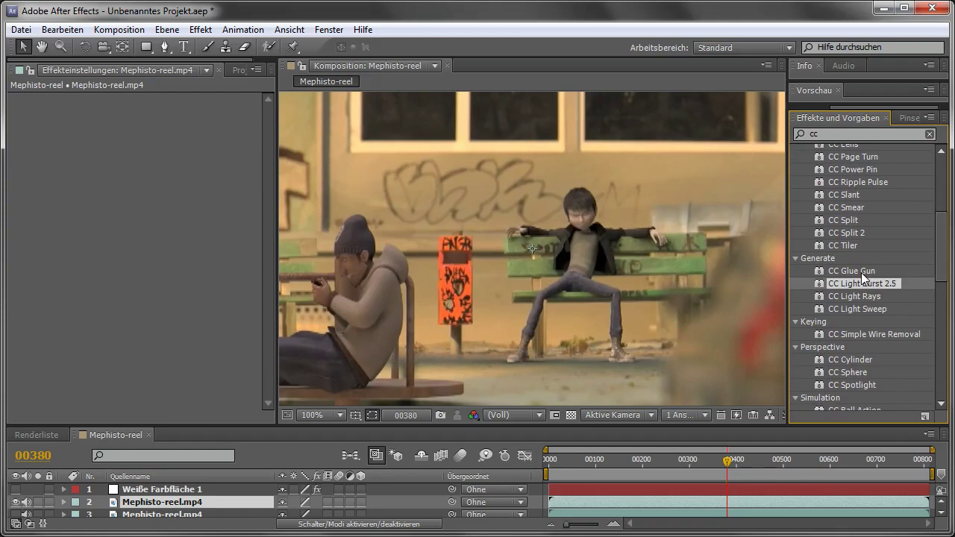
# Apply CC Light Burst 2.5 to the footage with Ray Length 43, Intensity 120 and Center 339,215.
pyautogui.moveTo(820, 288)
pyautogui.mouseDown()
pyautogui.moveTo(591, 254)
pyautogui.moveTo(581, 237)
pyautogui.mouseUp()
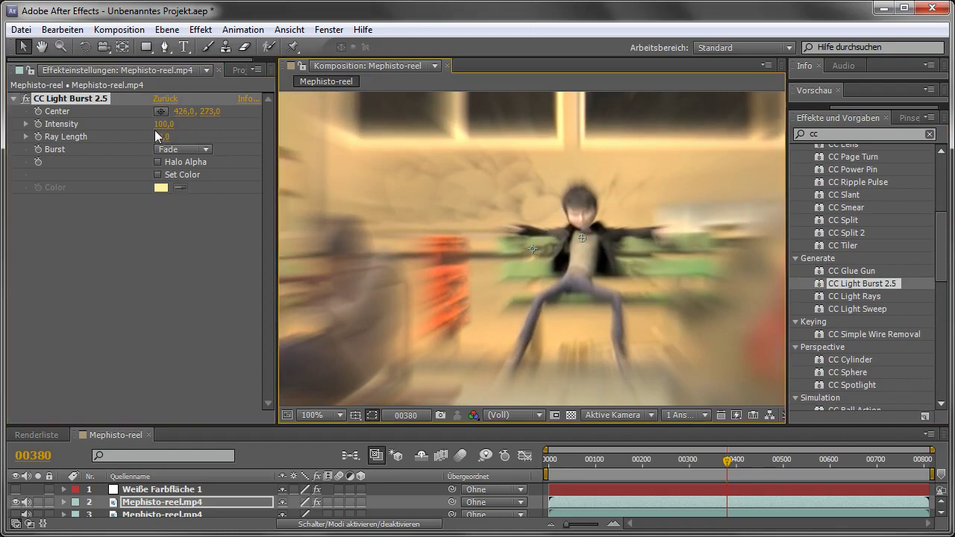
pyautogui.moveTo(161, 140)
pyautogui.mouseDown()
pyautogui.moveTo(217, 137)
pyautogui.moveTo(160, 138)
pyautogui.moveTo(190, 123)
pyautogui.moveTo(160, 124)
pyautogui.mouseUp()
pyautogui.moveTo(580, 238)
pyautogui.mouseDown()
pyautogui.moveTo(473, 339)
pyautogui.moveTo(515, 192)
pyautogui.mouseUp()
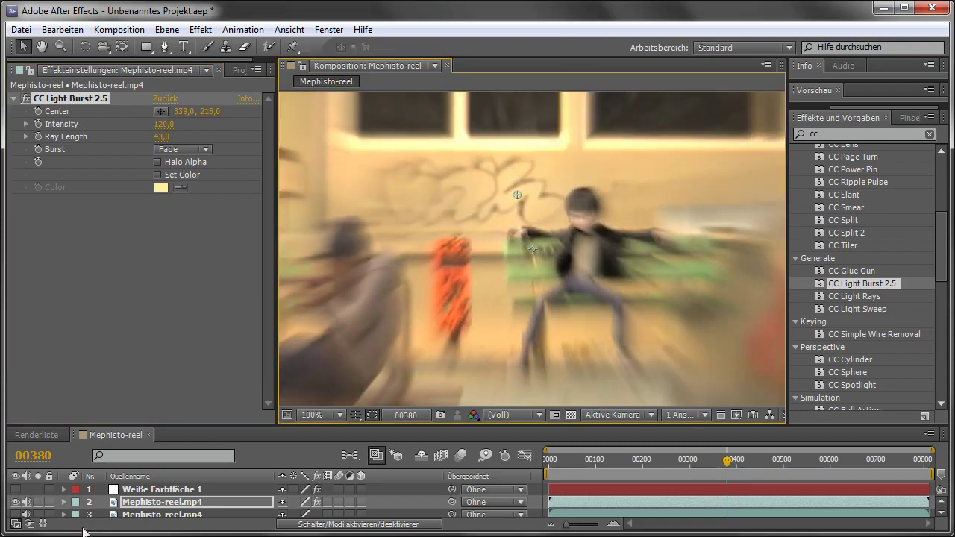
# Hide footage layer 2 and add a text layer reading 'TEXT' in the viewer.
pyautogui.click(17, 502)
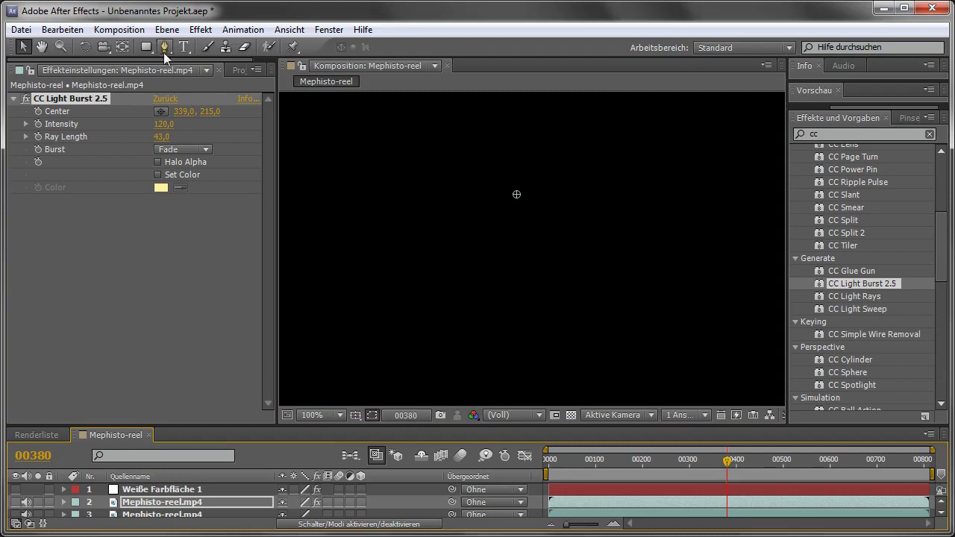
pyautogui.click(184, 47)
pyautogui.click(376, 215)
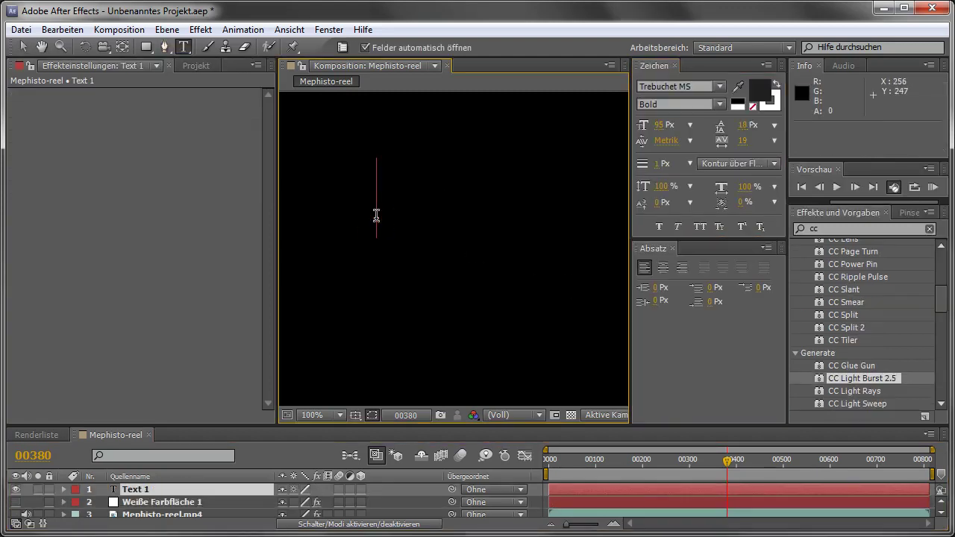
pyautogui.write('TEXT')
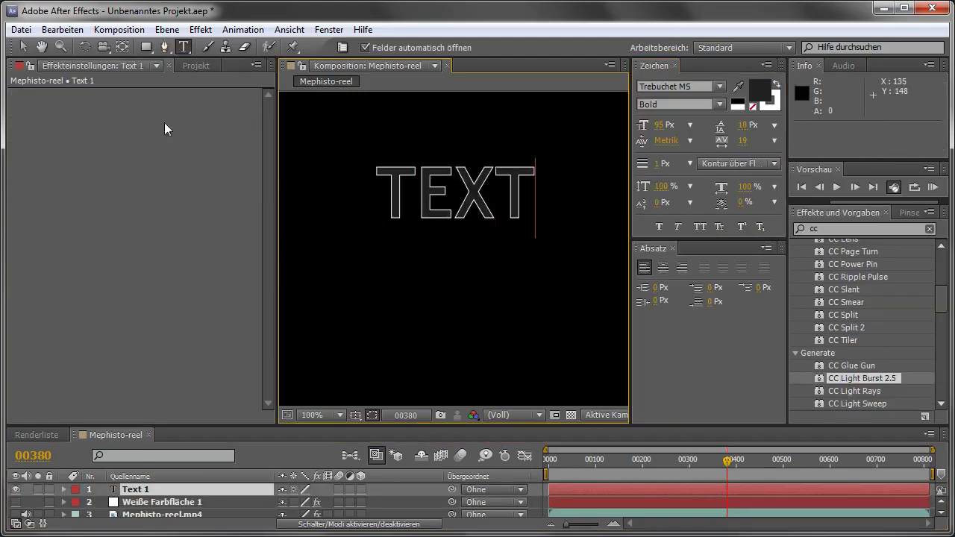
pyautogui.click(26, 44)
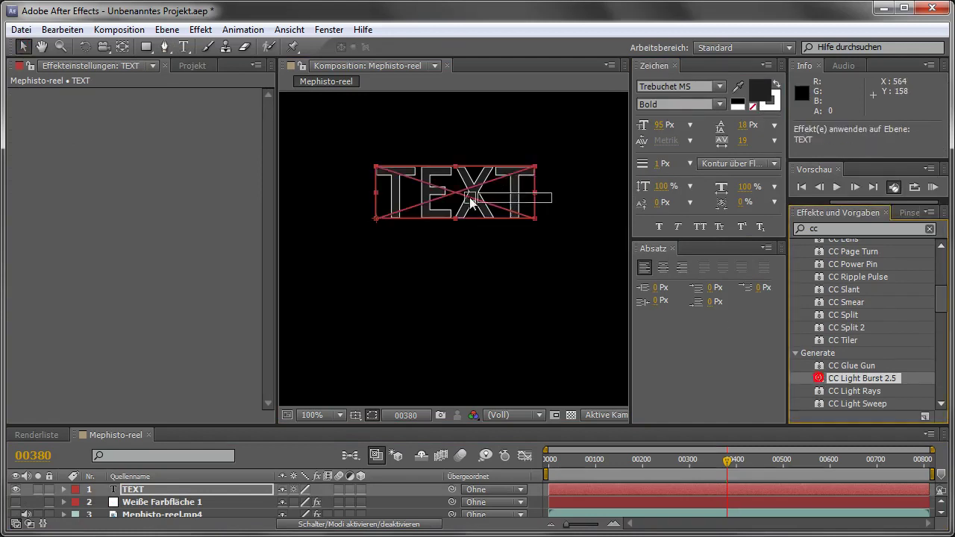
# Apply CC Light Burst 2.5 to the TEXT layer with Ray Length 202 and Intensity 750, centred on the text.
pyautogui.moveTo(821, 380); pyautogui.dragTo(477, 194)
pyautogui.moveTo(455, 247); pyautogui.dragTo(446, 191)
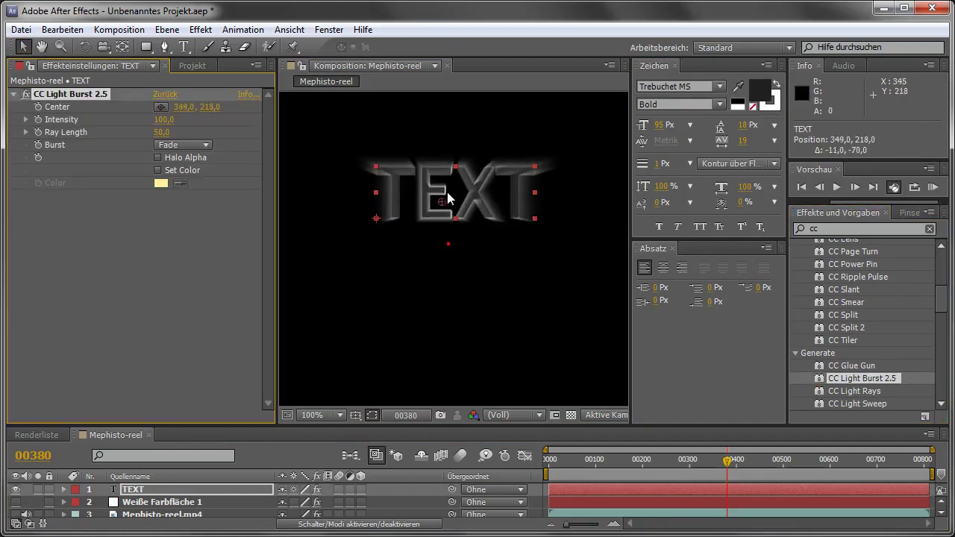
pyautogui.moveTo(158, 132); pyautogui.dragTo(265, 130)
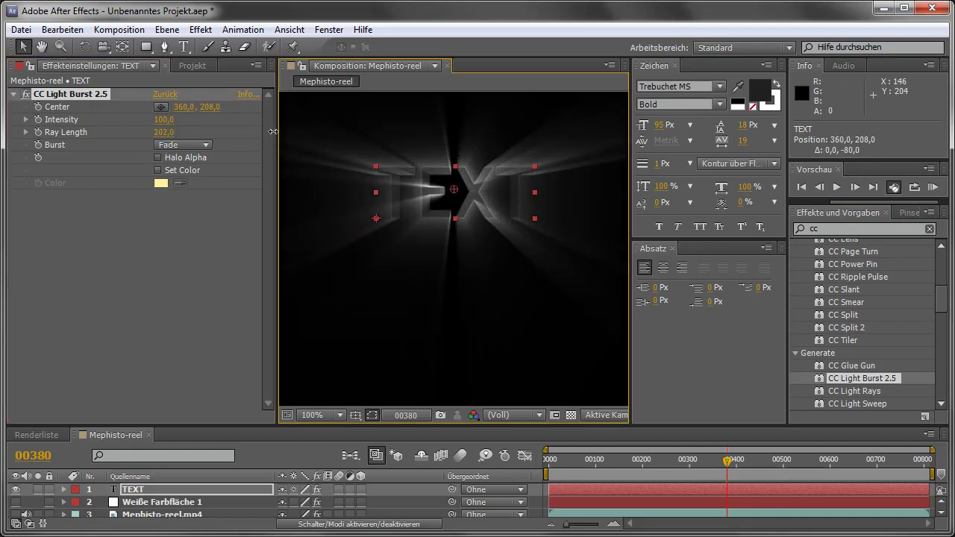
pyautogui.moveTo(165, 125); pyautogui.dragTo(217, 125)
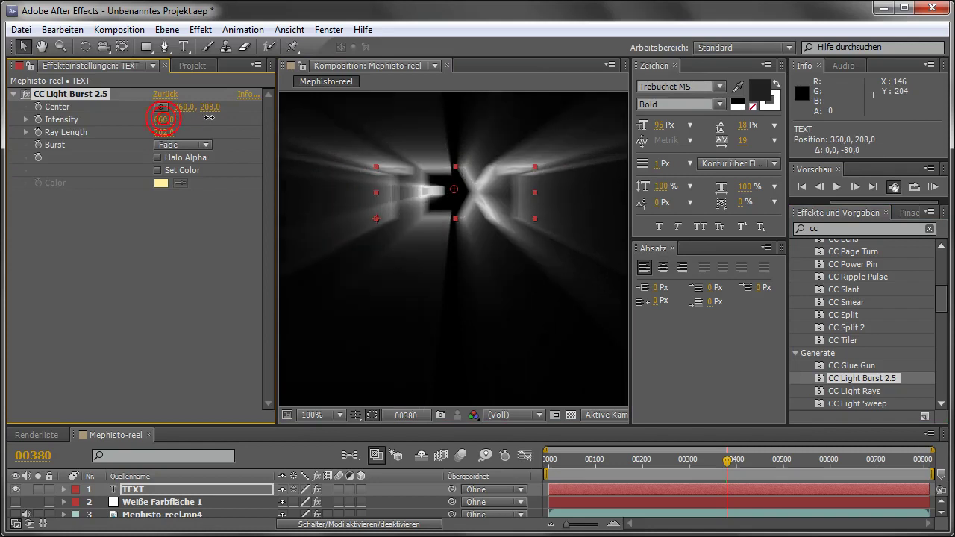
pyautogui.moveTo(450, 190)
pyautogui.mouseDown()
pyautogui.moveTo(380, 193)
pyautogui.moveTo(507, 196)
pyautogui.moveTo(459, 196)
pyautogui.mouseUp()
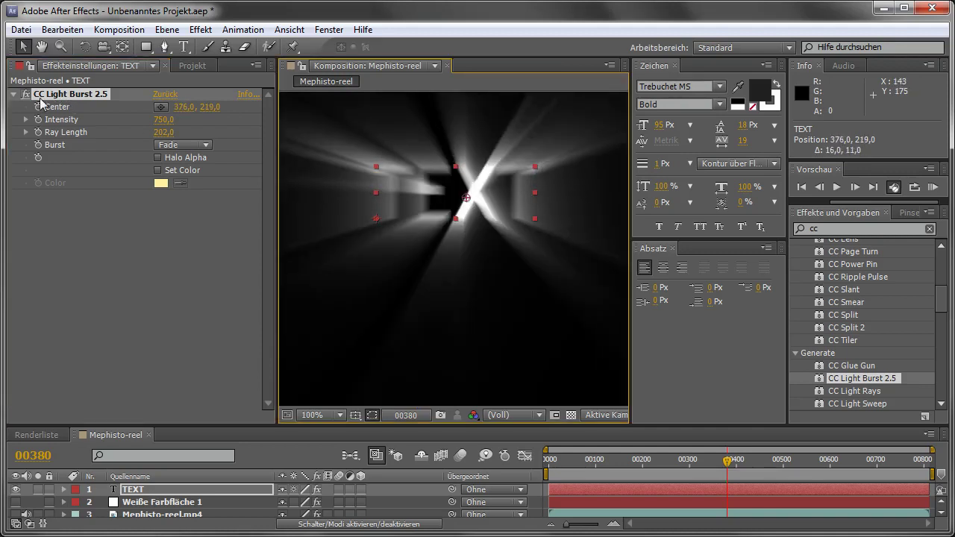
# Toggle Halo Alpha, shift the burst centre left, enable Set Color, then delete the light burst.
pyautogui.click(158, 158)
pyautogui.moveTo(464, 197); pyautogui.dragTo(462, 197)
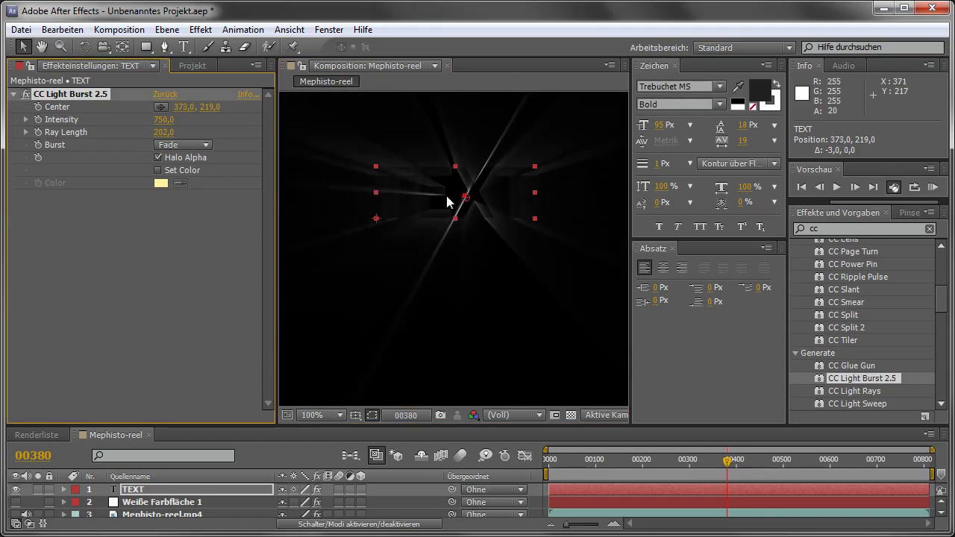
pyautogui.moveTo(397, 201)
pyautogui.mouseDown()
pyautogui.moveTo(388, 200)
pyautogui.moveTo(457, 203)
pyautogui.mouseUp()
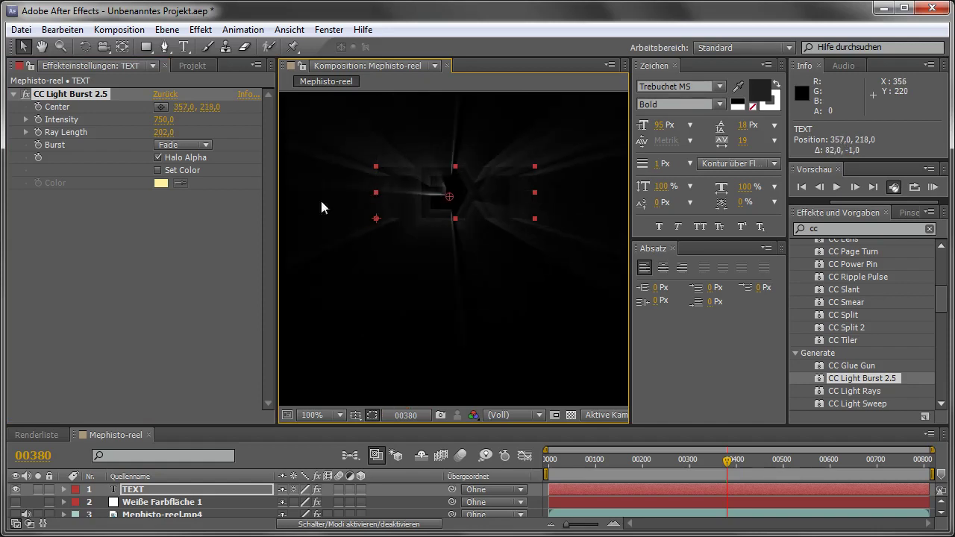
pyautogui.click(158, 157)
pyautogui.click(157, 170)
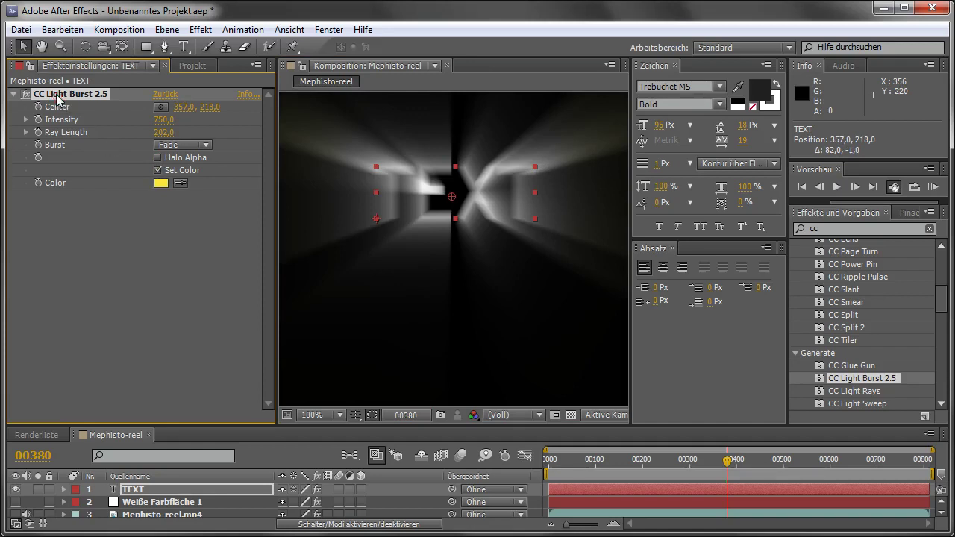
pyautogui.press('Delete')
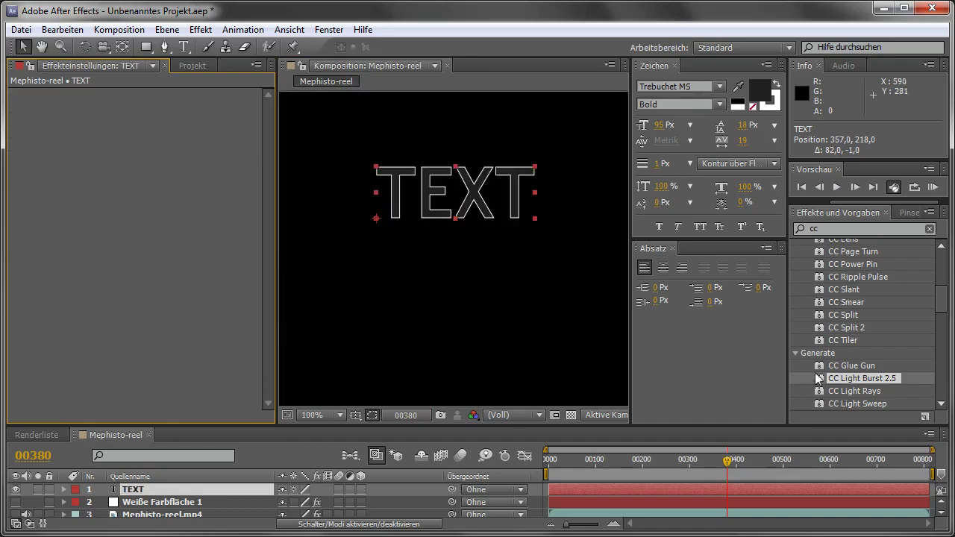
pyautogui.moveTo(819, 396)
pyautogui.mouseDown()
pyautogui.moveTo(455, 200)
pyautogui.moveTo(455, 212)
pyautogui.mouseUp()
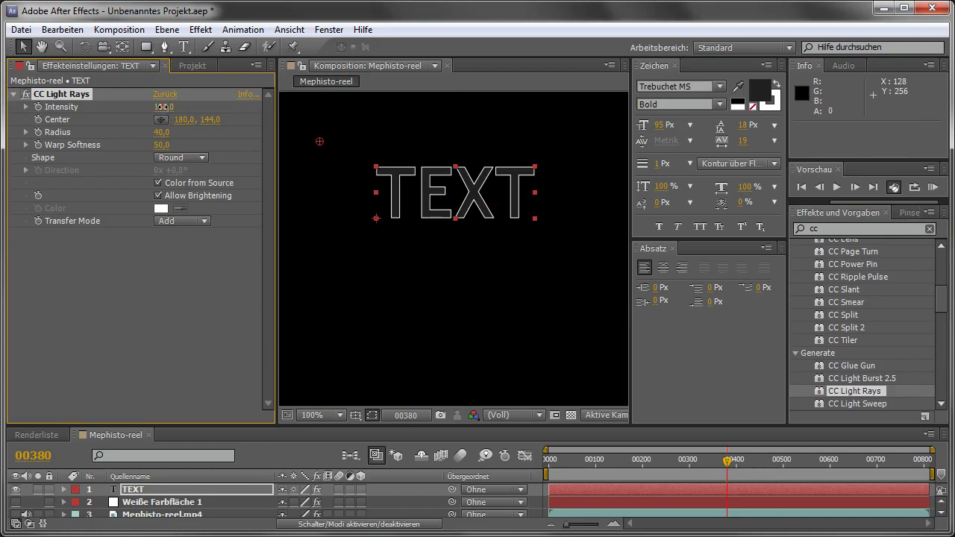
pyautogui.moveTo(318, 142)
pyautogui.mouseDown()
pyautogui.moveTo(518, 201)
pyautogui.moveTo(391, 176)
pyautogui.moveTo(395, 197)
pyautogui.moveTo(519, 195)
pyautogui.mouseUp()
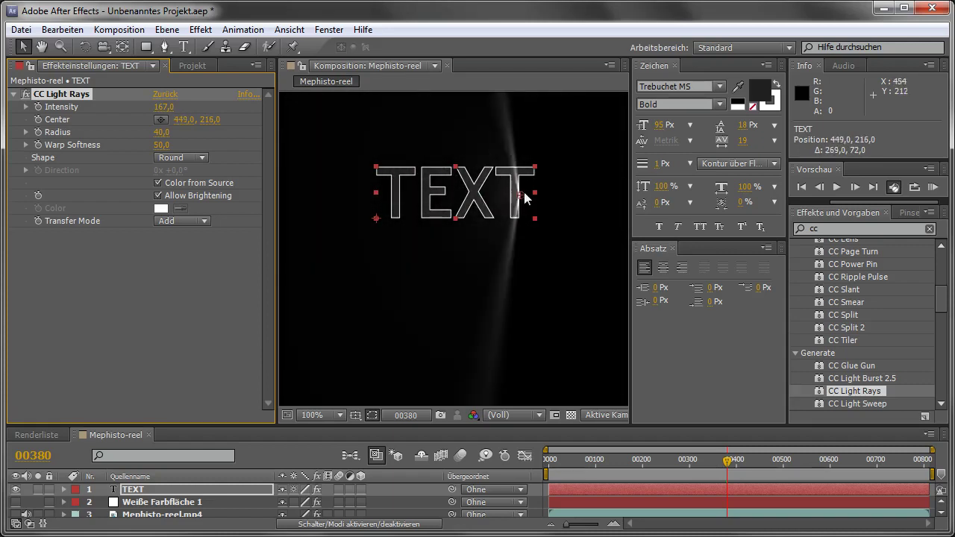
pyautogui.click(27, 94)
pyautogui.press('Delete')
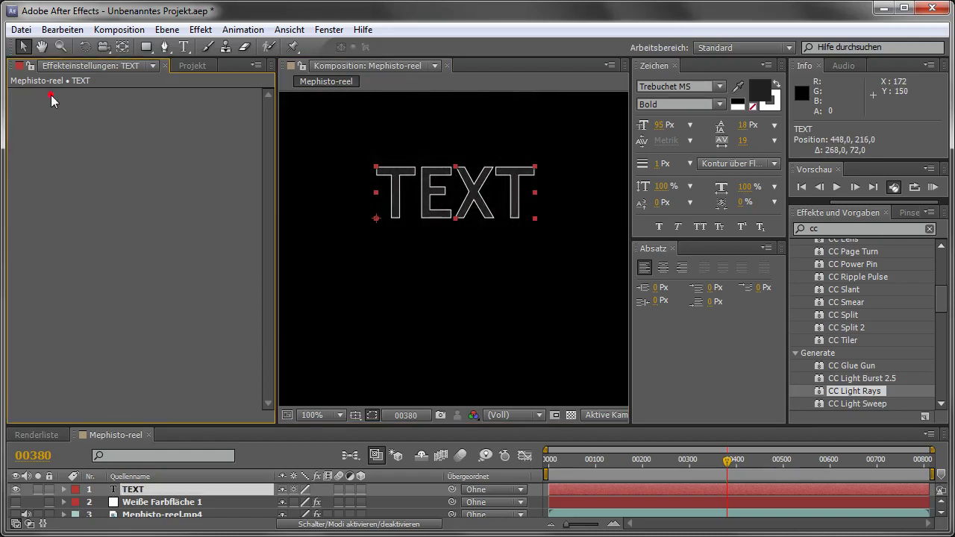
# Hide the TEXT layer, show the Mephisto-reel footage and delete its CC Light Burst 2.5.
pyautogui.click(16, 490)
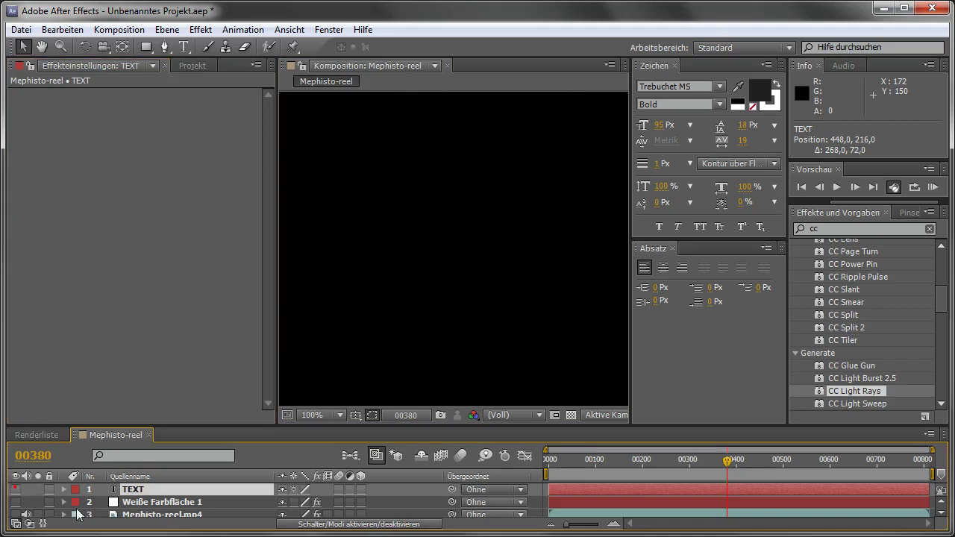
pyautogui.click(128, 514)
pyautogui.click(16, 513)
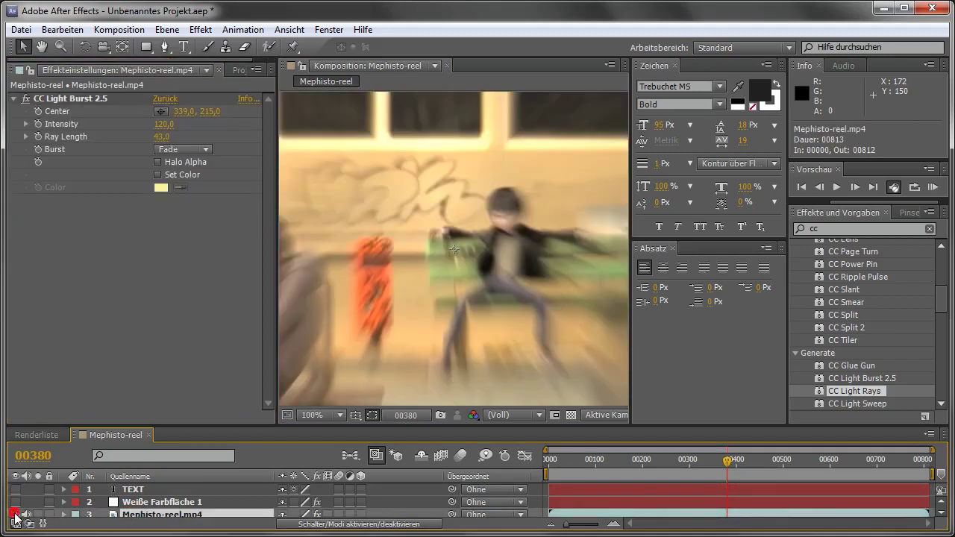
pyautogui.click(47, 96)
pyautogui.press('Delete')
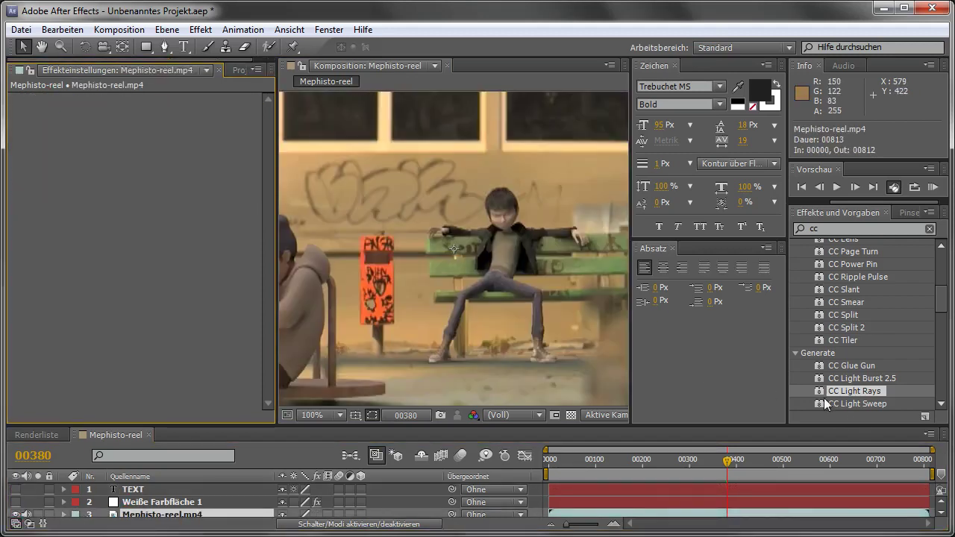
# Try CC Light Rays on the footage, moving its center around, then remove the effect.
pyautogui.moveTo(821, 394); pyautogui.dragTo(501, 277)
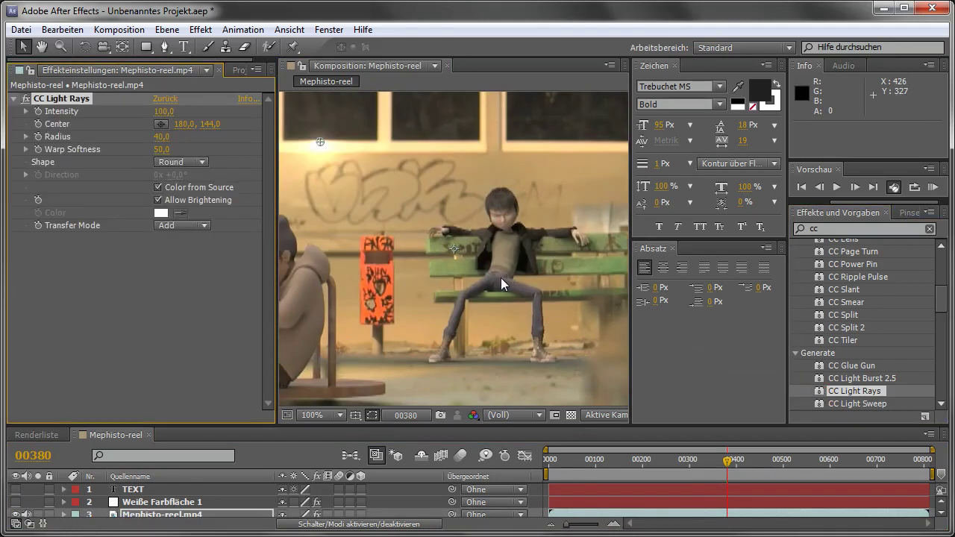
pyautogui.moveTo(317, 135)
pyautogui.mouseDown()
pyautogui.moveTo(360, 234)
pyautogui.moveTo(576, 228)
pyautogui.moveTo(573, 236)
pyautogui.mouseUp()
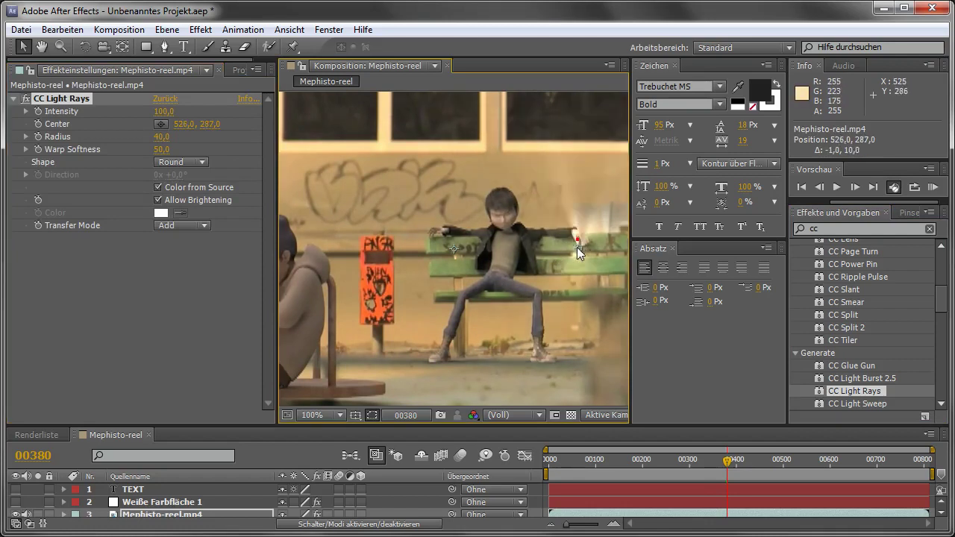
pyautogui.moveTo(575, 239); pyautogui.dragTo(422, 240)
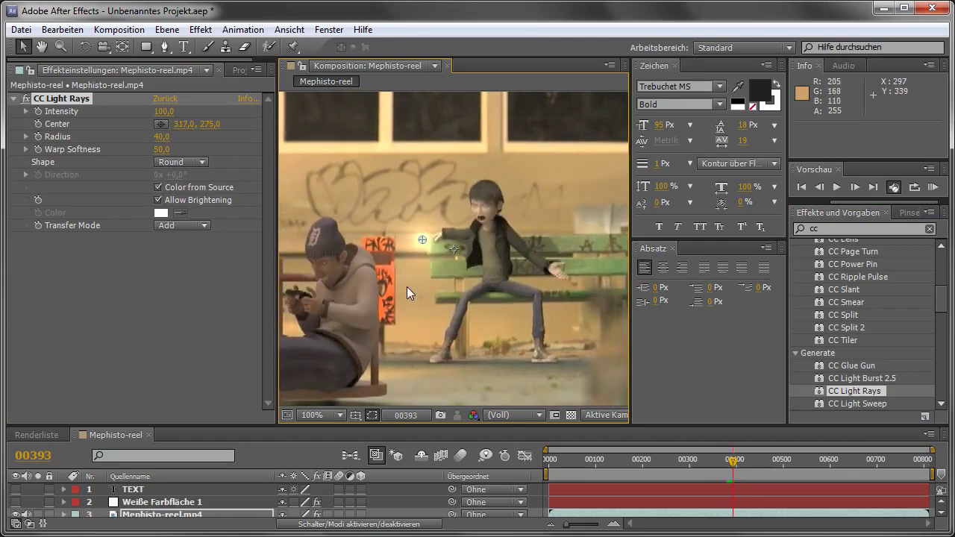
pyautogui.moveTo(501, 239); pyautogui.dragTo(380, 296)
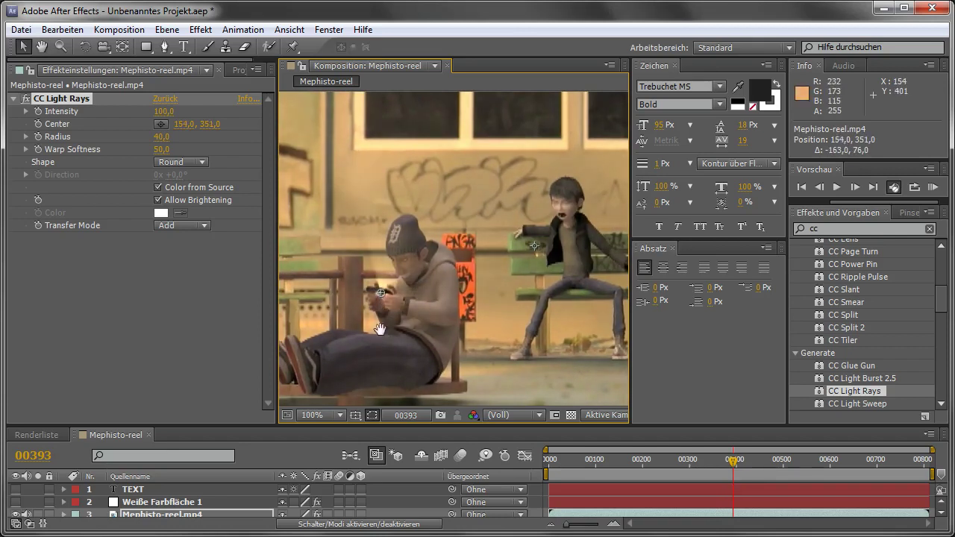
pyautogui.press('space')
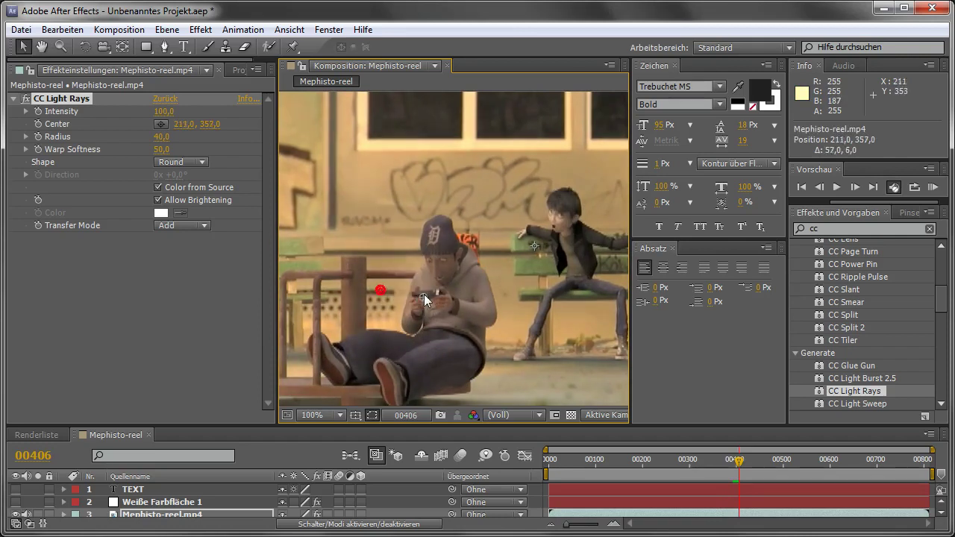
pyautogui.moveTo(401, 298); pyautogui.dragTo(429, 295)
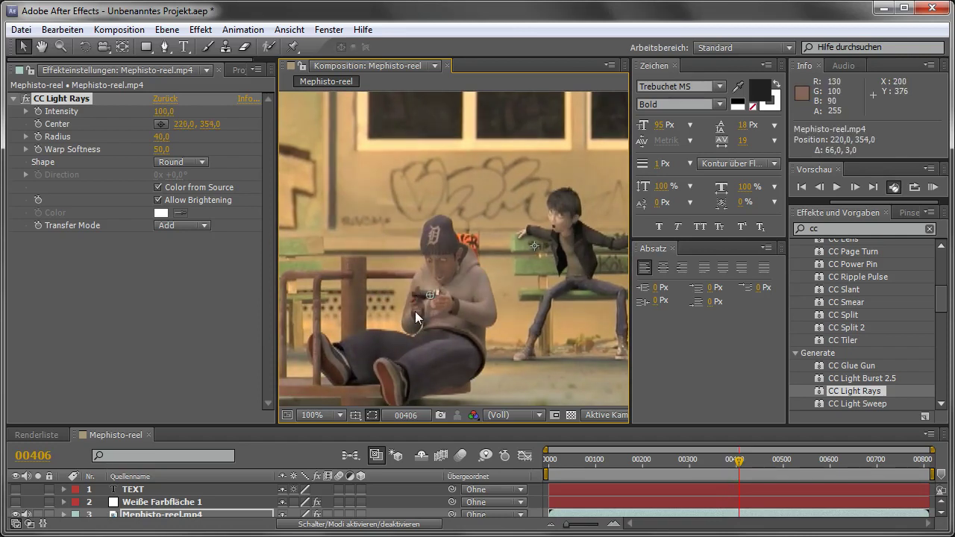
pyautogui.click(72, 101)
pyautogui.press('Delete')
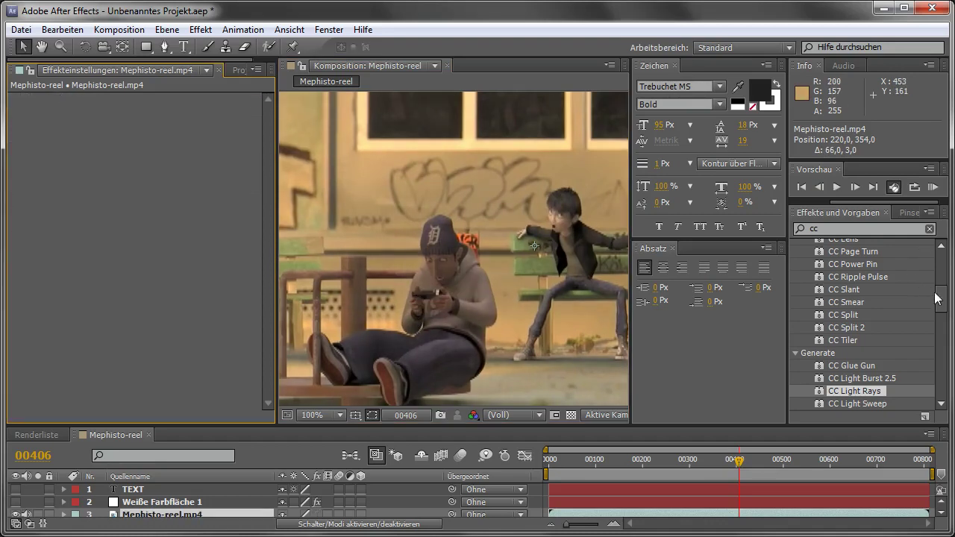
pyautogui.scroll(1, 937, 298)
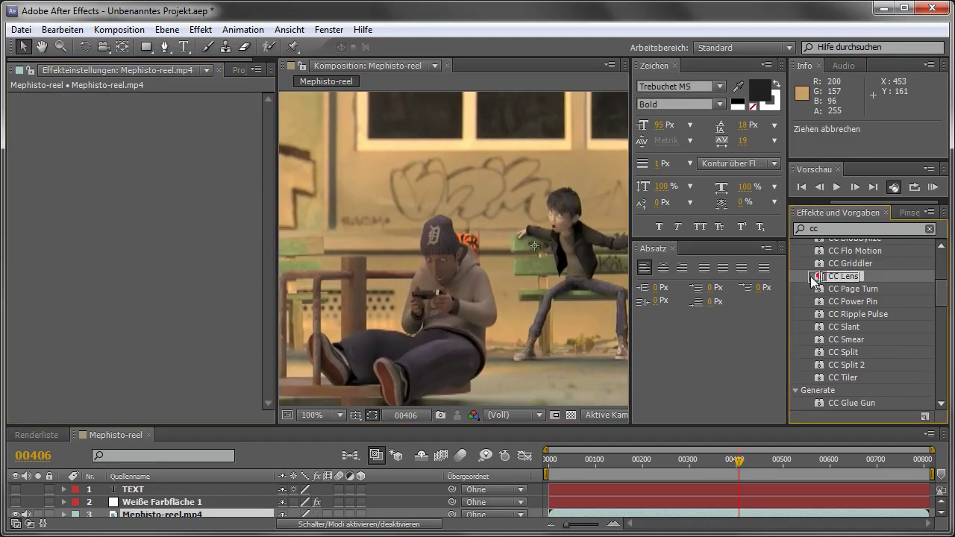
pyautogui.moveTo(820, 279); pyautogui.dragTo(471, 280)
pyautogui.moveTo(520, 254); pyautogui.dragTo(436, 296)
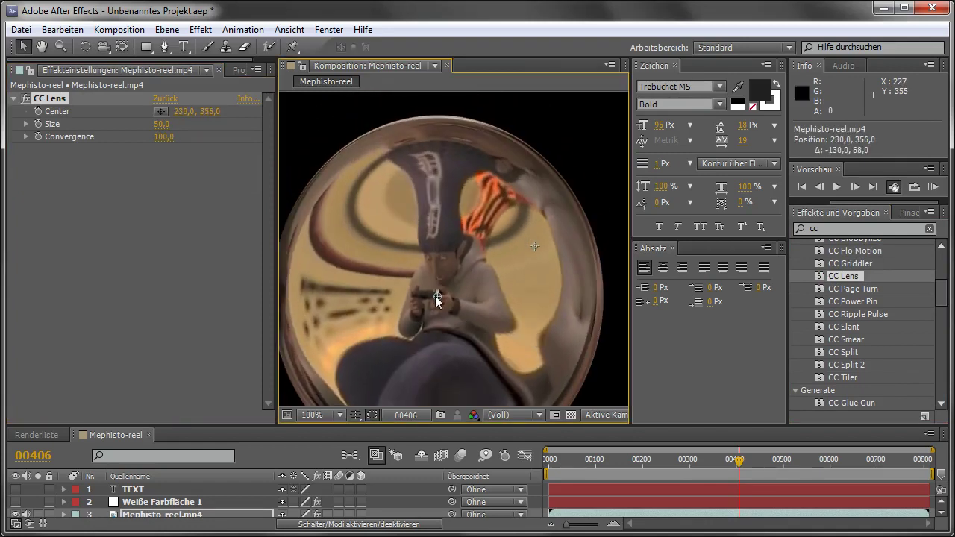
pyautogui.moveTo(435, 296); pyautogui.dragTo(445, 275)
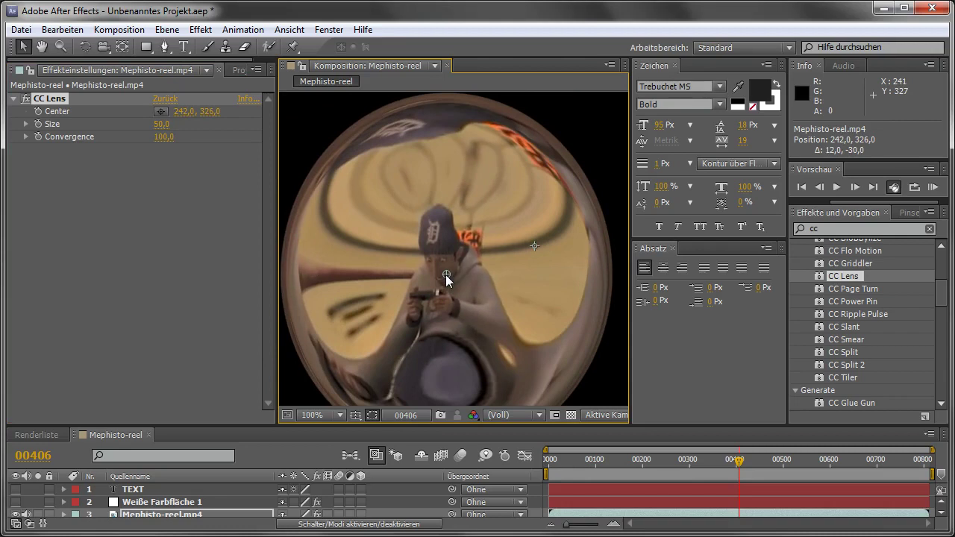
pyautogui.press('Delete')
pyautogui.moveTo(850, 289); pyautogui.dragTo(474, 278)
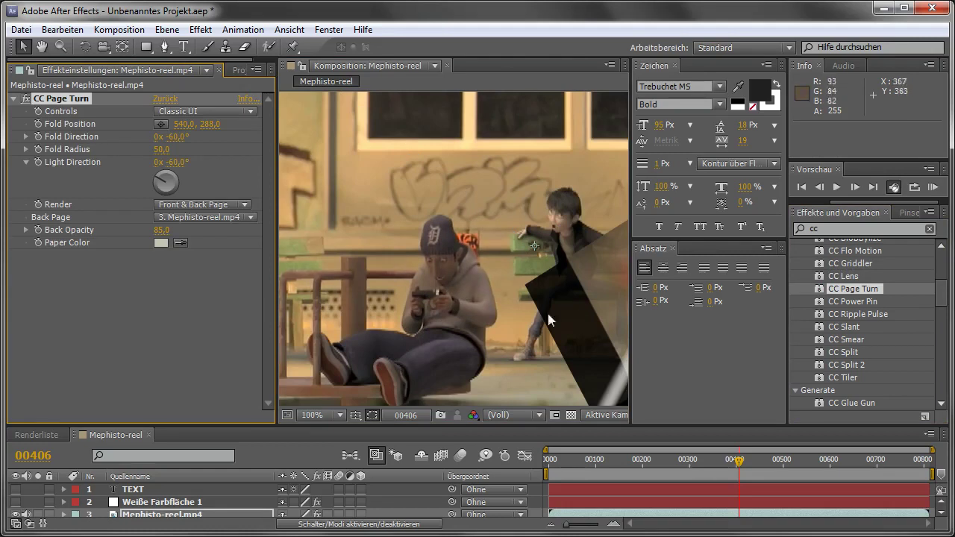
# Close the Zeichen and Absatz panels and sweep the Page Turn fold from right to left.
pyautogui.click(676, 65)
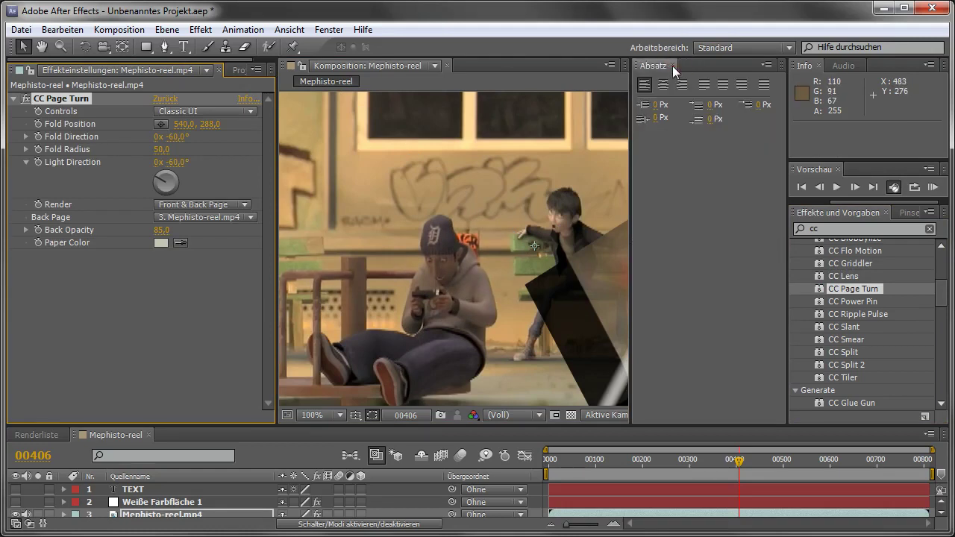
pyautogui.click(672, 66)
pyautogui.moveTo(744, 246)
pyautogui.mouseDown()
pyautogui.moveTo(510, 252)
pyautogui.moveTo(684, 311)
pyautogui.mouseUp()
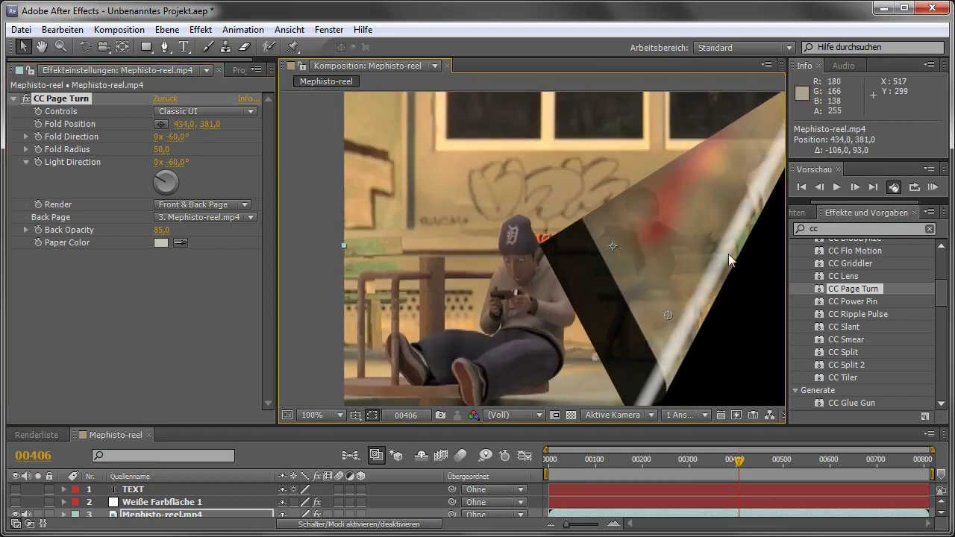
# Remove CC Page Turn so the Mephisto-reel footage is clean again.
pyautogui.press('Delete')
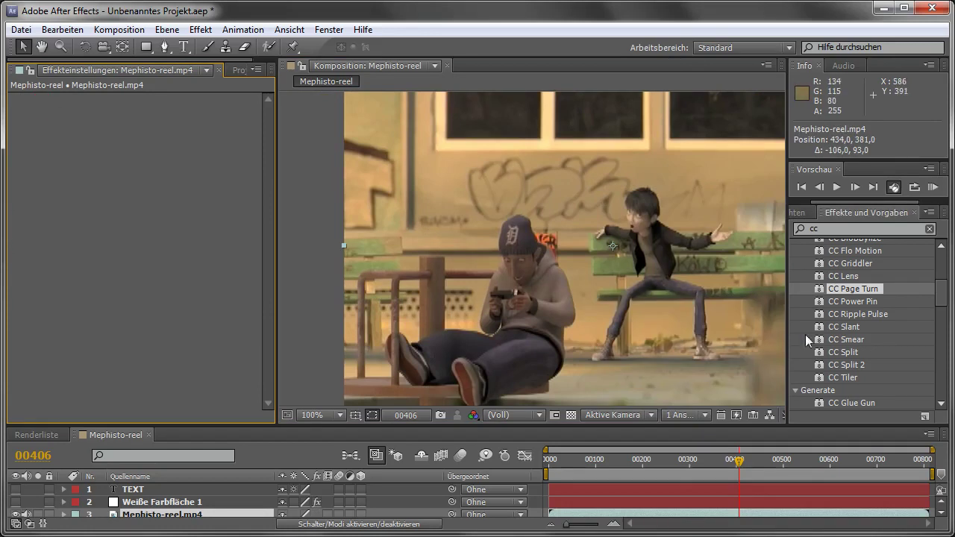
pyautogui.scroll(2, 942, 290)
pyautogui.moveTo(942, 291); pyautogui.dragTo(943, 270)
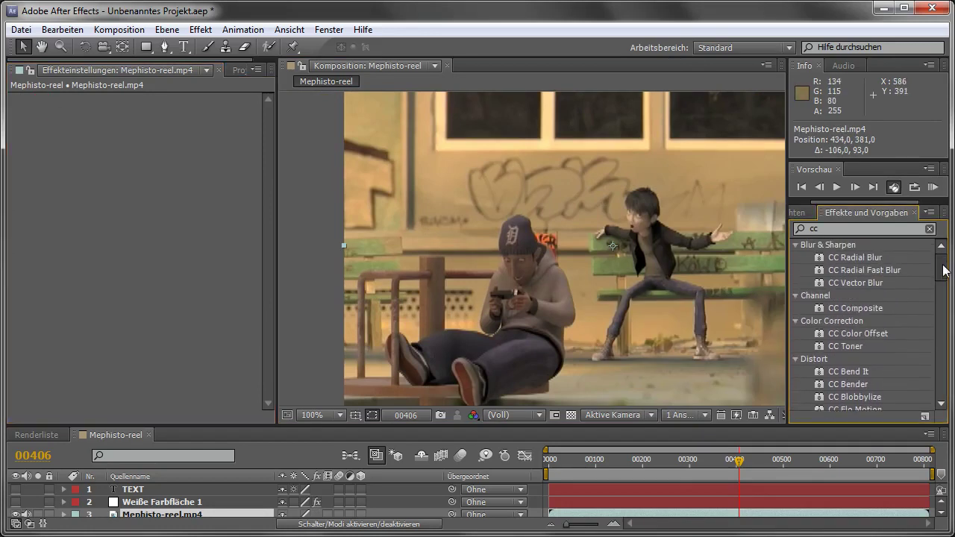